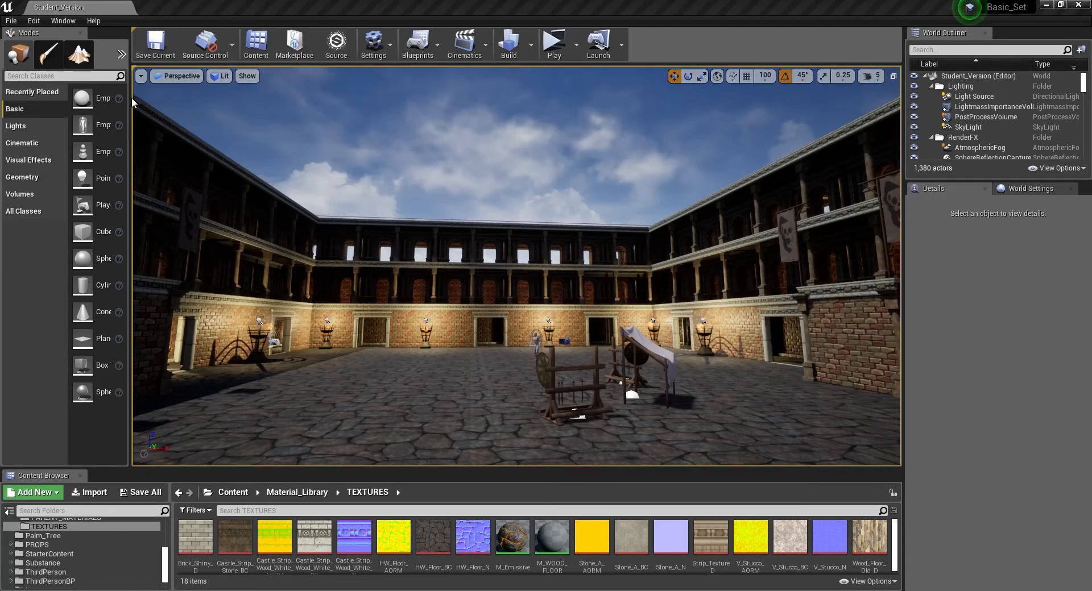
# Widen the Modes panel and survey the courtyard level from the ground and from above
pyautogui.moveTo(130, 100); pyautogui.dragTo(162, 111)
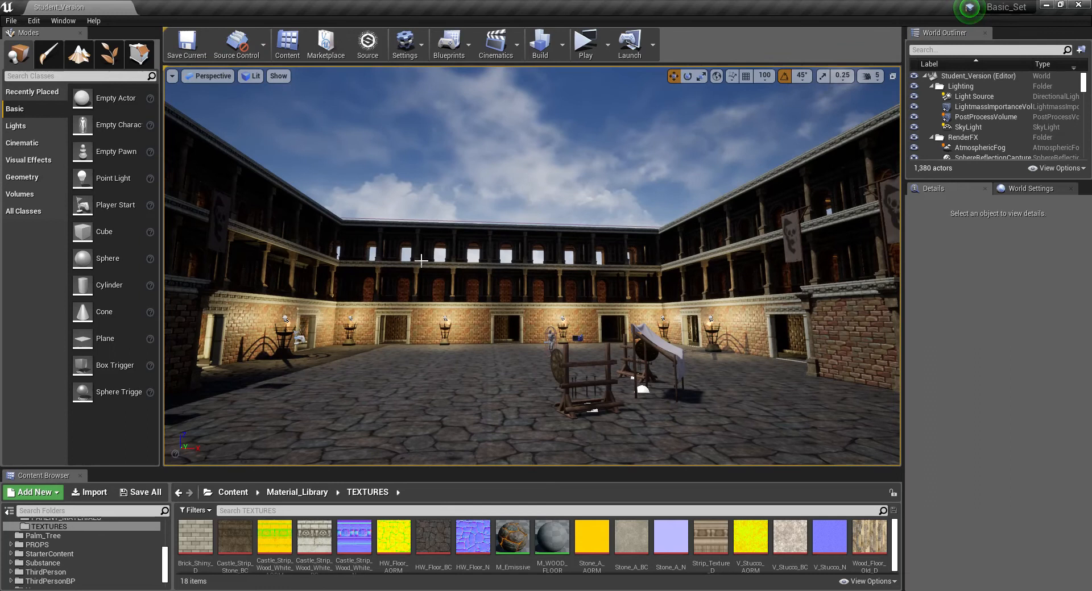
pyautogui.moveTo(511, 256); pyautogui.dragTo(430, 269, button='right')
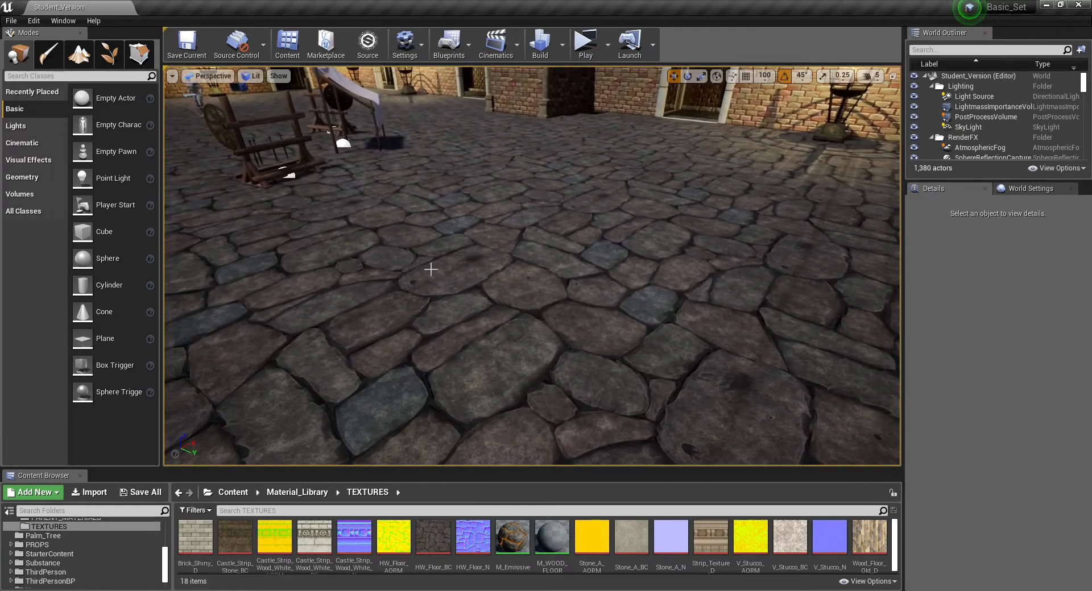
pyautogui.press('e')
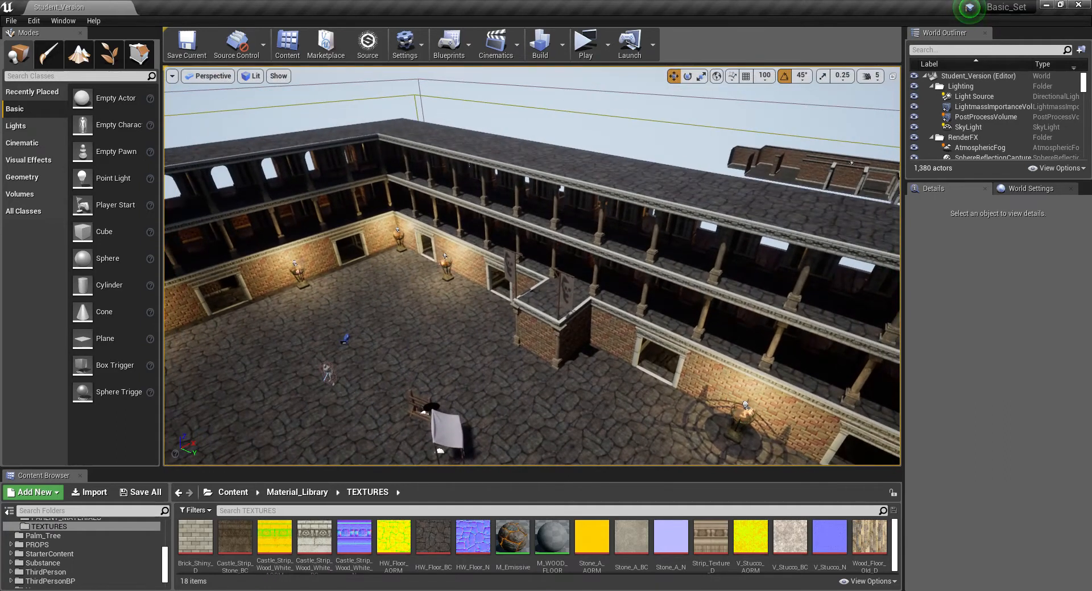
pyautogui.moveTo(489, 267); pyautogui.dragTo(475, 444)
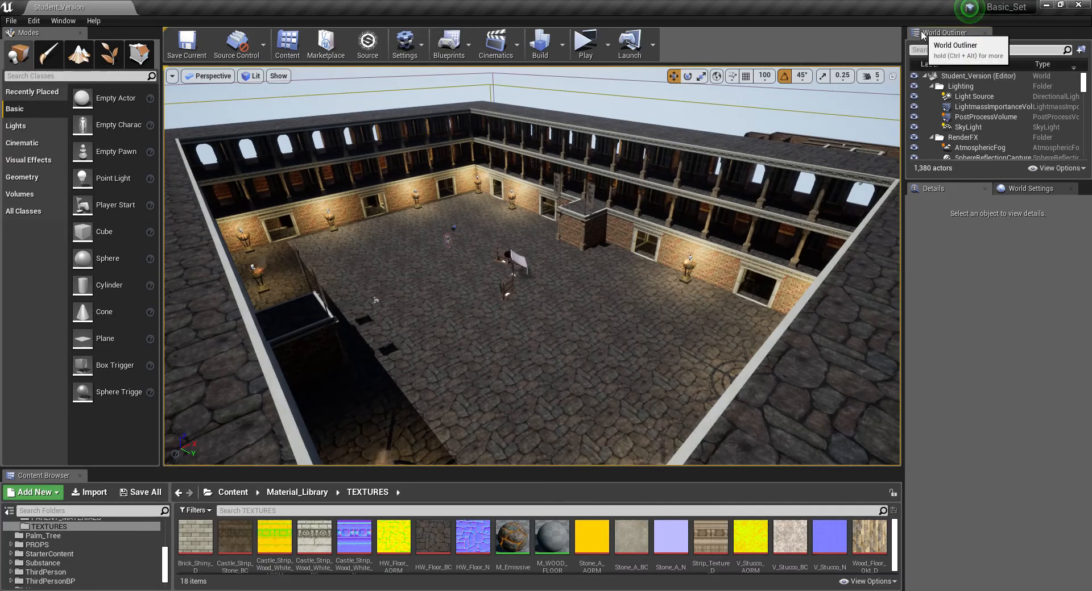
# Filter the level's actors by "sphere" and move the RenderFX SphereReflectionCapture from the detached building into the courtyard, at about X 158, Y 1320
pyautogui.write('sphere')
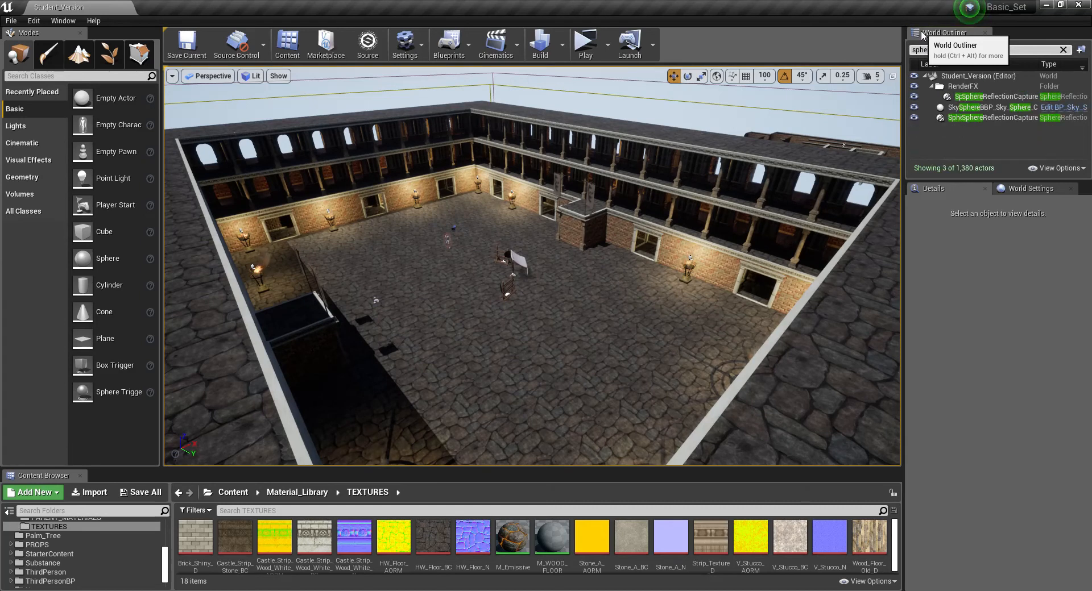
pyautogui.click(983, 100)
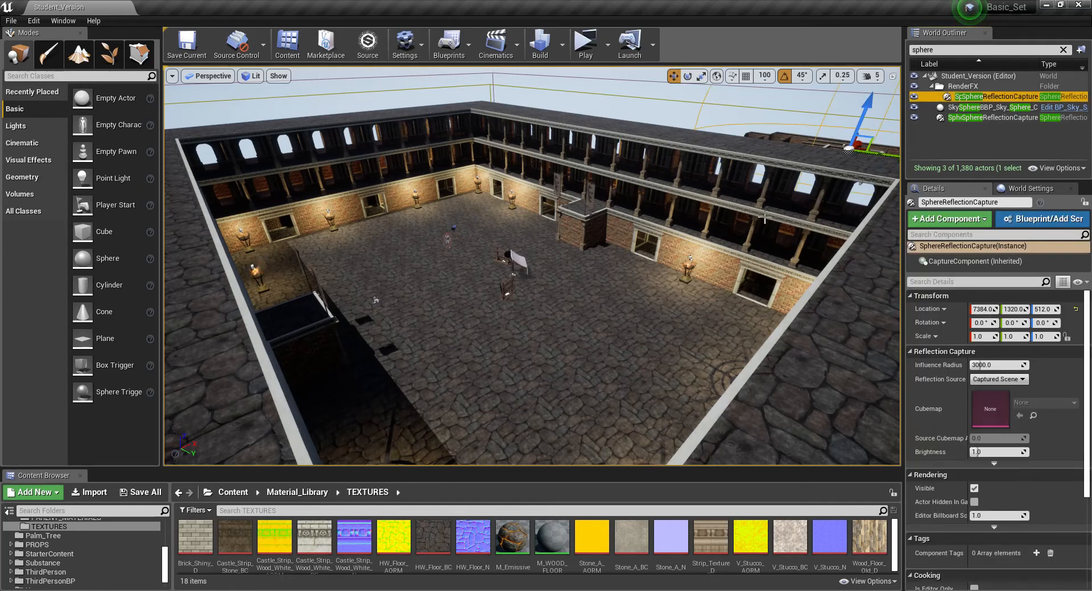
pyautogui.press('s')
pyautogui.moveTo(770, 223); pyautogui.dragTo(809, 181, button='right')
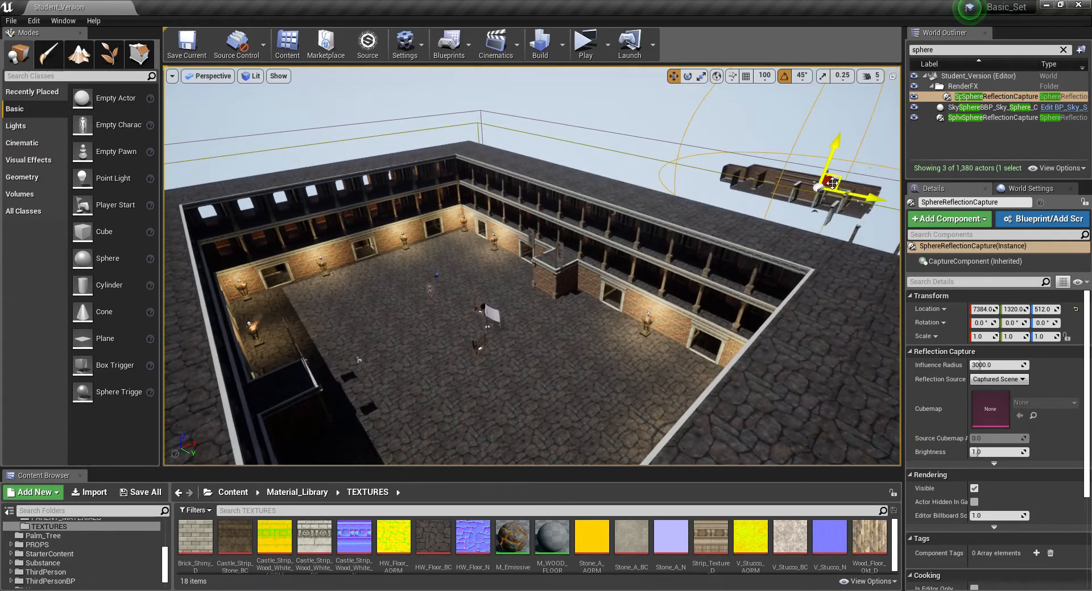
pyautogui.moveTo(832, 181); pyautogui.dragTo(641, 328)
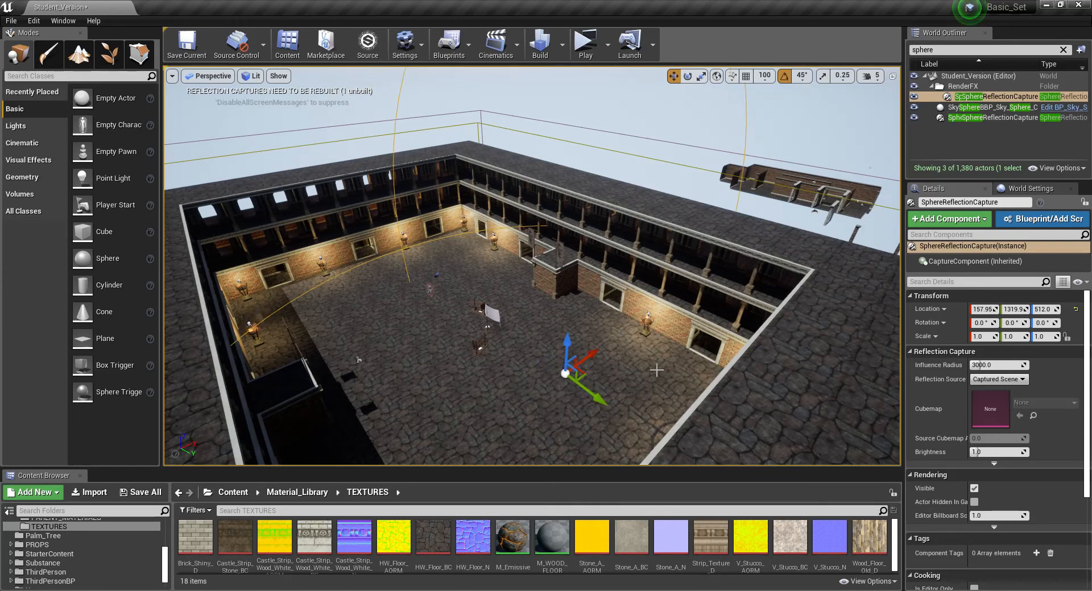
pyautogui.press('f')
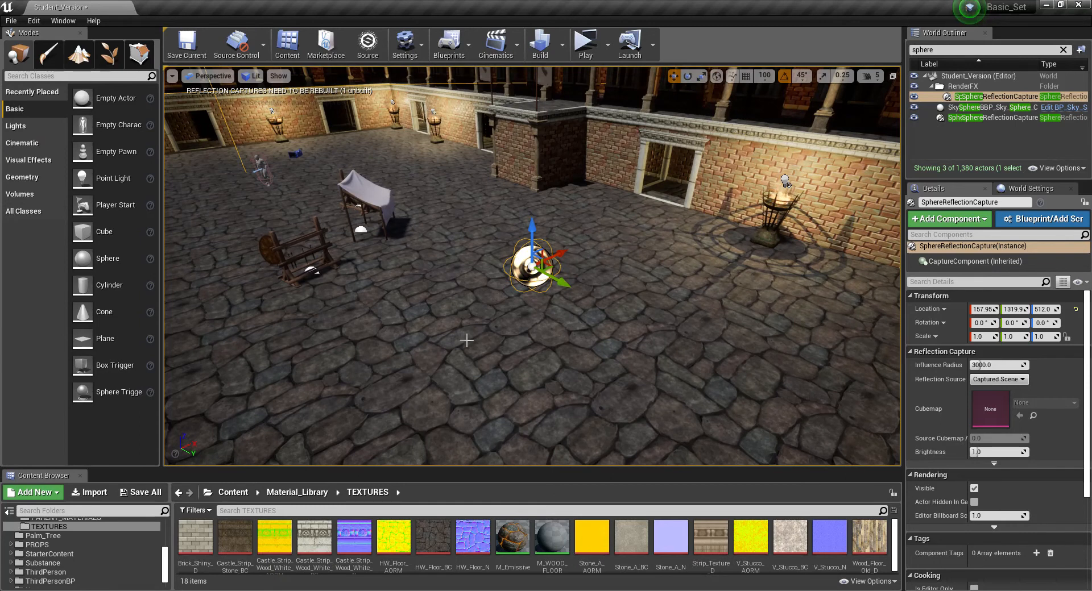
# Move SphereReflectionCapture2 from the detached building to above the courtyard, at about X -531, Y 210, Z 2203
pyautogui.press('s')
pyautogui.moveTo(635, 317); pyautogui.dragTo(603, 296, button='right')
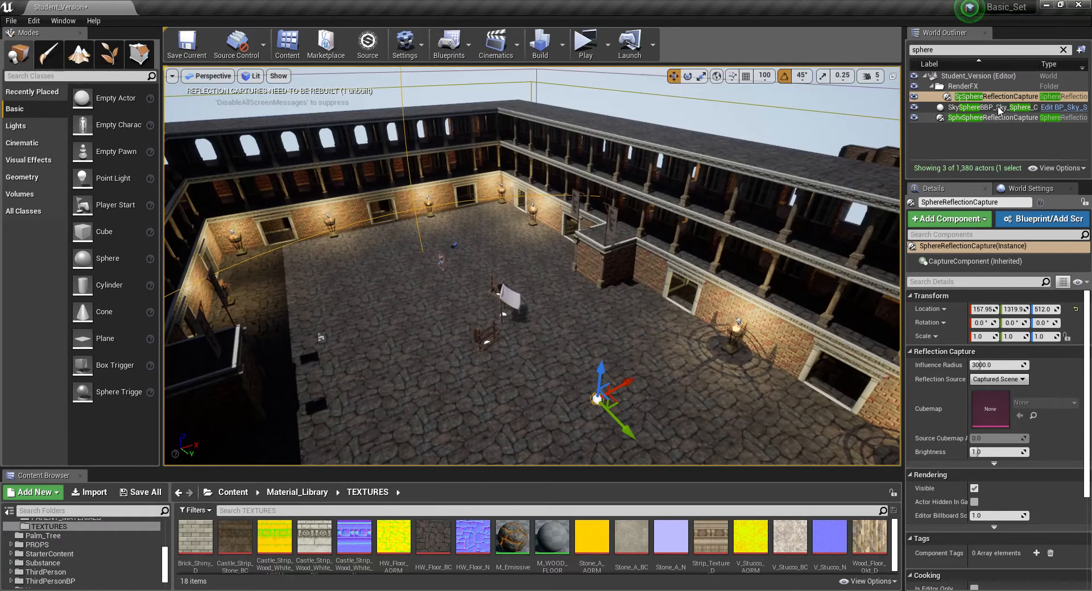
pyautogui.click(993, 118)
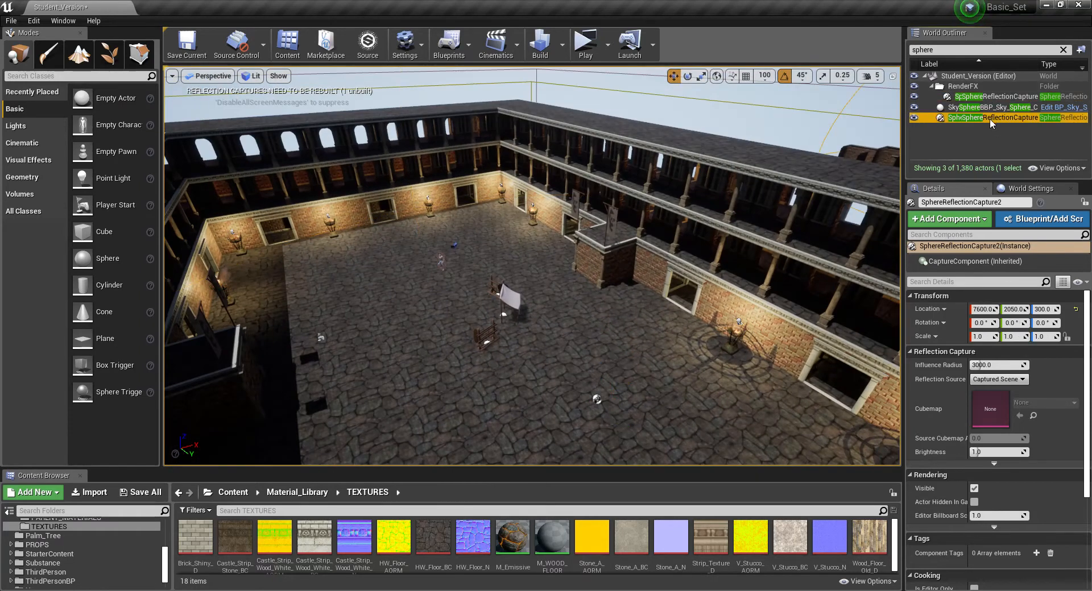
pyautogui.press('f')
pyautogui.moveTo(603, 267); pyautogui.dragTo(590, 291, button='right')
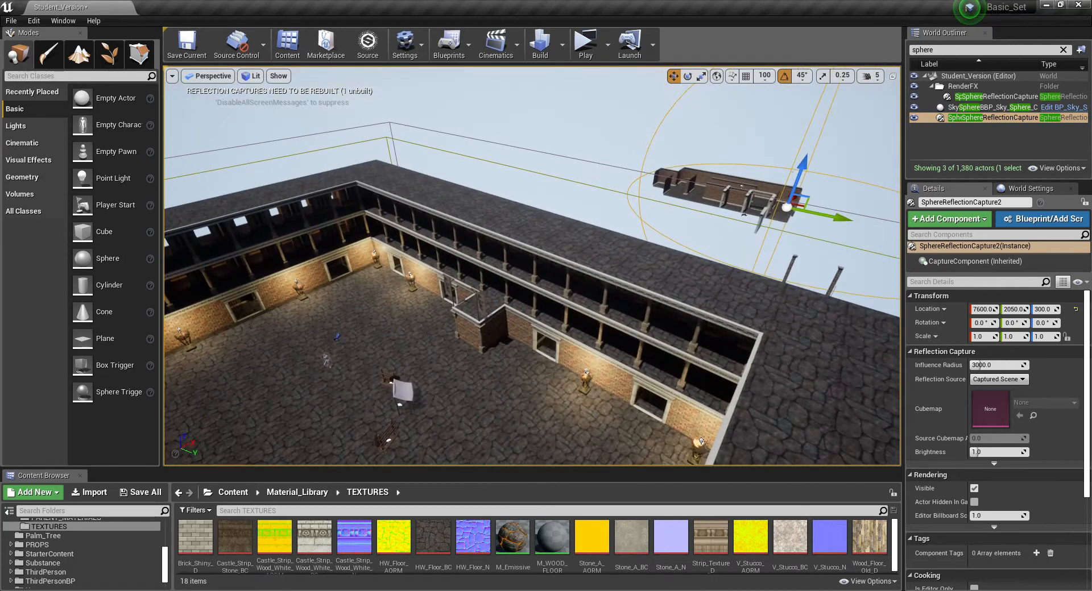
pyautogui.press('s')
pyautogui.moveTo(746, 281)
pyautogui.mouseDown(button='right')
pyautogui.moveTo(765, 267)
pyautogui.moveTo(746, 281)
pyautogui.mouseUp(button='right')
pyautogui.moveTo(763, 208); pyautogui.dragTo(281, 243)
pyautogui.moveTo(290, 245); pyautogui.dragTo(205, 201, button='right')
pyautogui.moveTo(398, 137); pyautogui.dragTo(405, 125, button='right')
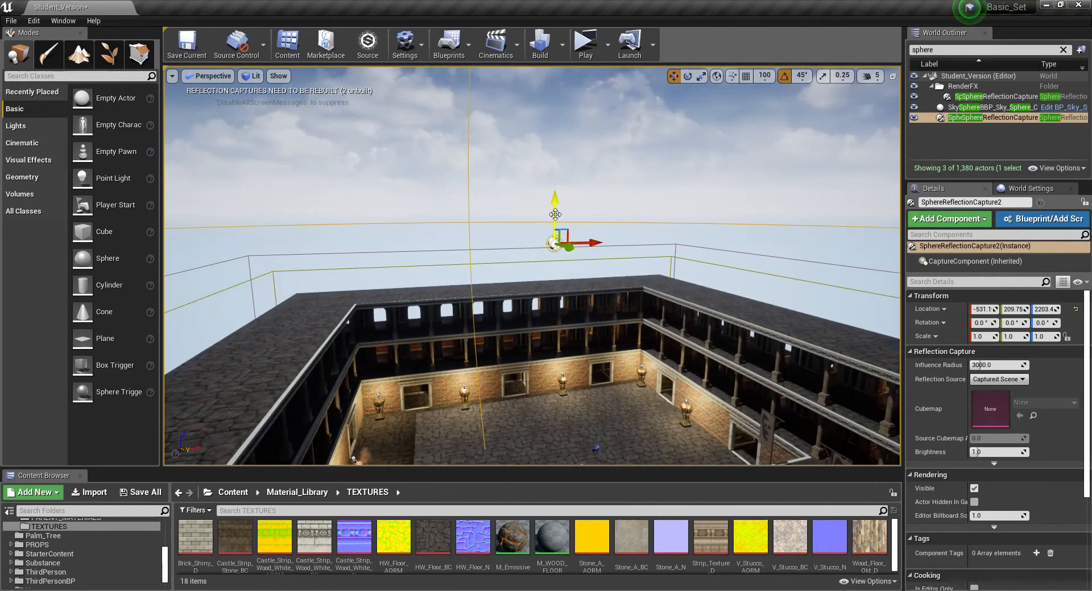
# Switch to the four-view layout and reposition SphereReflectionCapture2 in the negative-Y half of the courtyard, at about X 120, Y -2091, Z 466
pyautogui.click(892, 78)
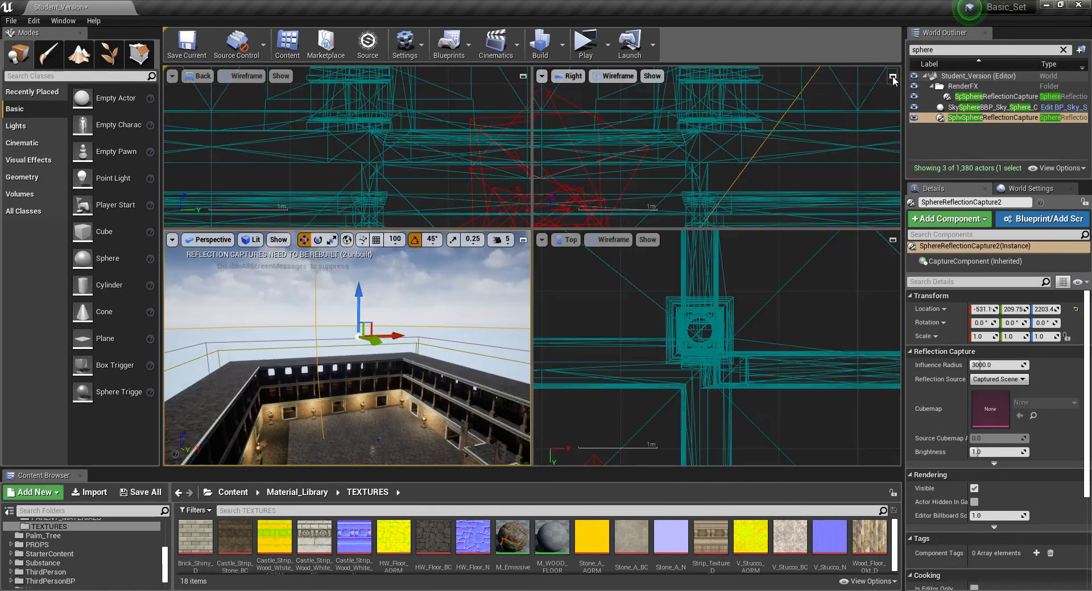
pyautogui.scroll(-10, 682, 351)
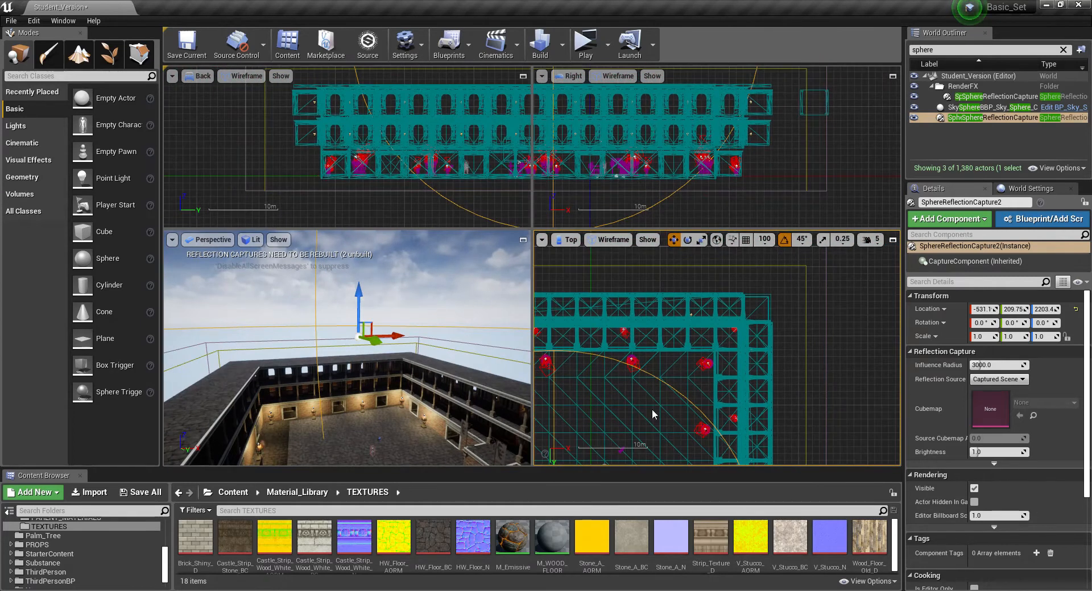
pyautogui.scroll(6, 731, 346)
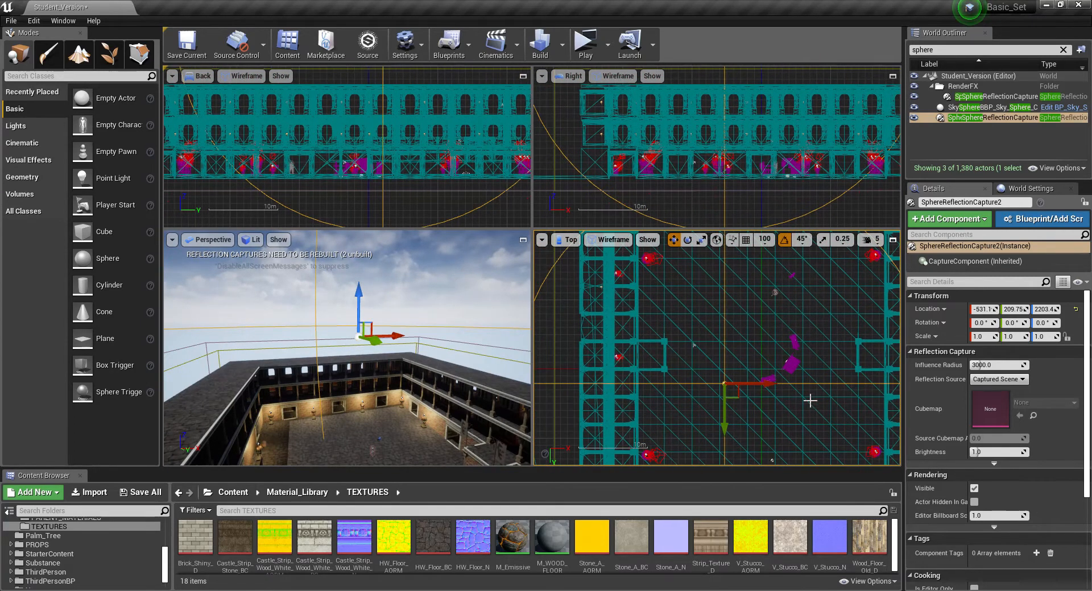
pyautogui.press('f')
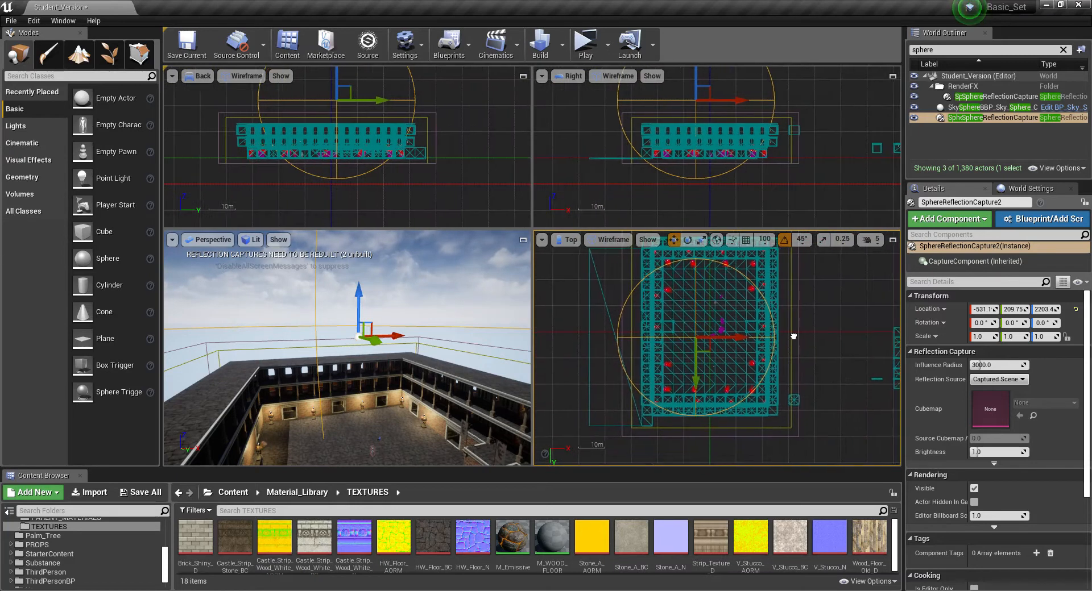
pyautogui.moveTo(717, 371); pyautogui.dragTo(729, 304)
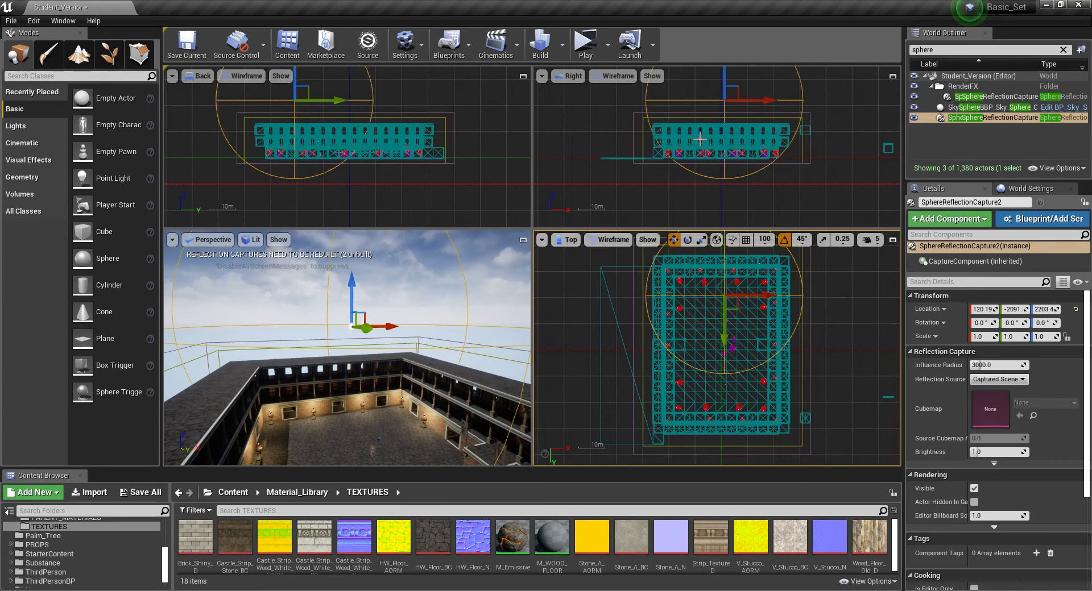
pyautogui.moveTo(724, 72); pyautogui.dragTo(711, 119)
pyautogui.moveTo(448, 348); pyautogui.dragTo(481, 357, button='right')
pyautogui.press('w')
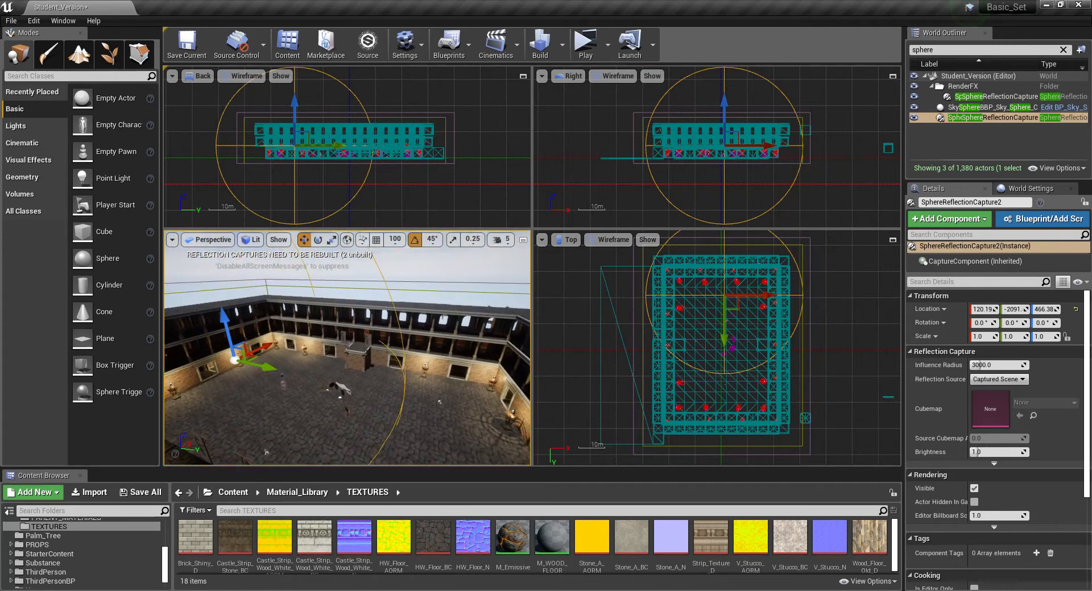
# Select both reflection captures in the courtyard and raise them together slightly
pyautogui.click(440, 401)
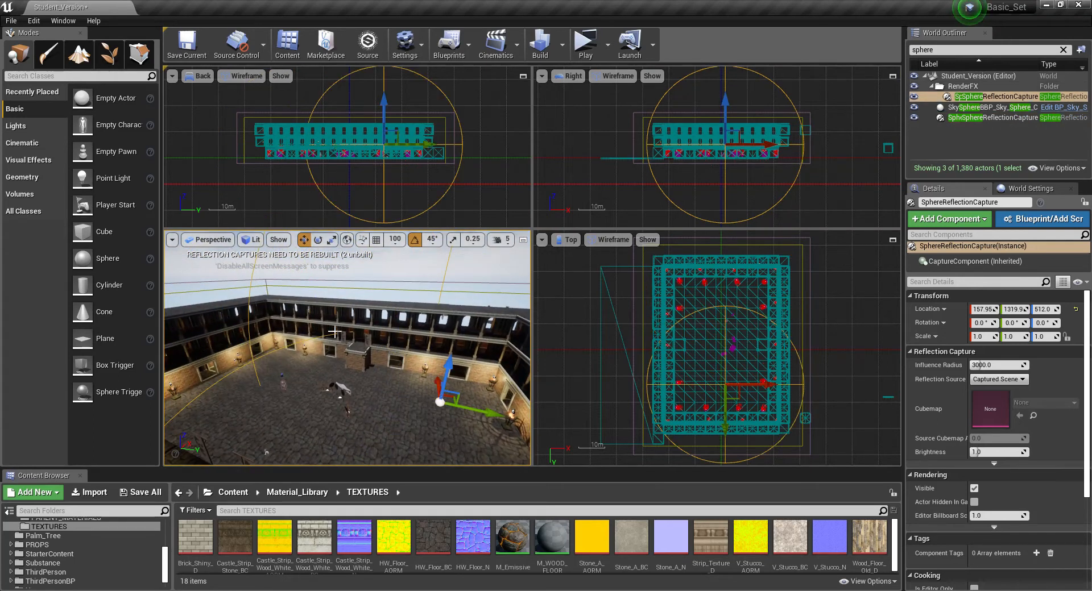
pyautogui.moveTo(319, 390); pyautogui.dragTo(484, 456, button='right')
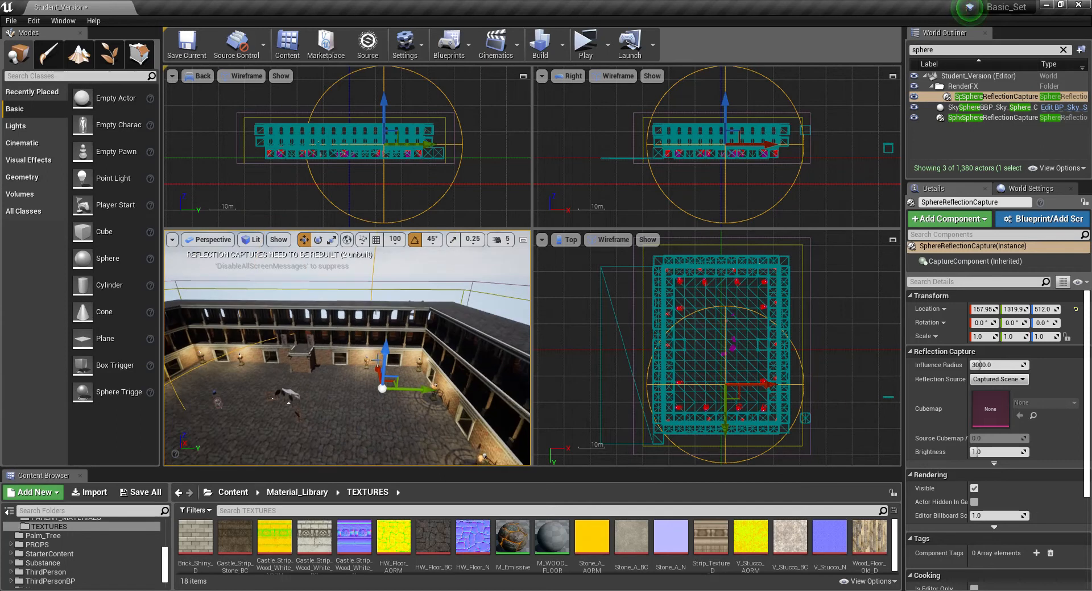
pyautogui.moveTo(191, 397); pyautogui.dragTo(6, 401, button='right')
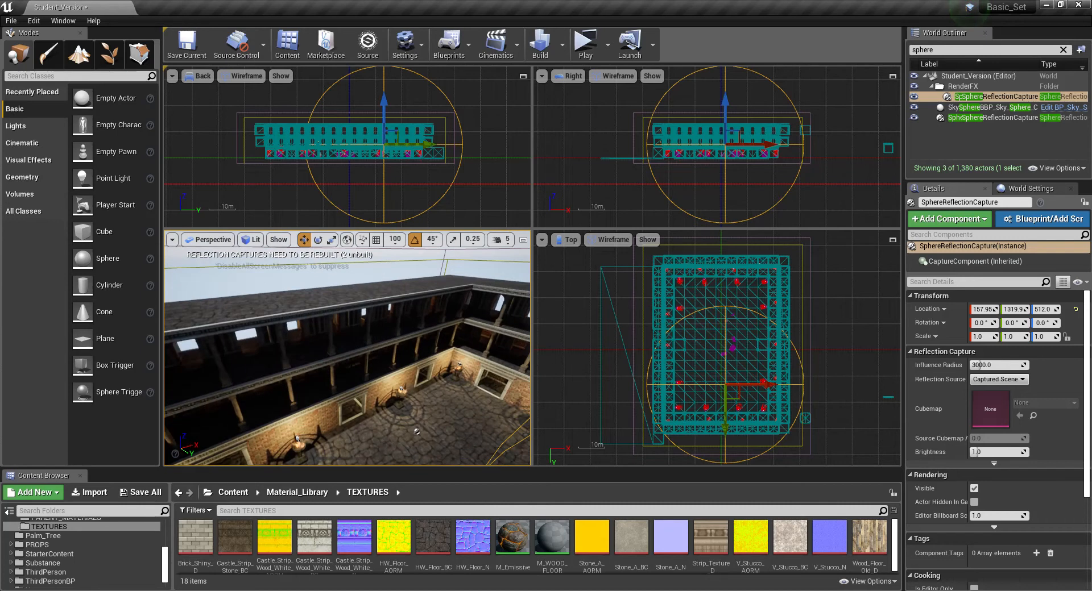
pyautogui.keyDown('ctrl'); pyautogui.click(418, 431); pyautogui.keyUp('ctrl')
pyautogui.moveTo(427, 384); pyautogui.dragTo(434, 368)
pyautogui.moveTo(434, 368); pyautogui.dragTo(500, 381, button='right')
pyautogui.moveTo(479, 443); pyautogui.dragTo(352, 413, button='right')
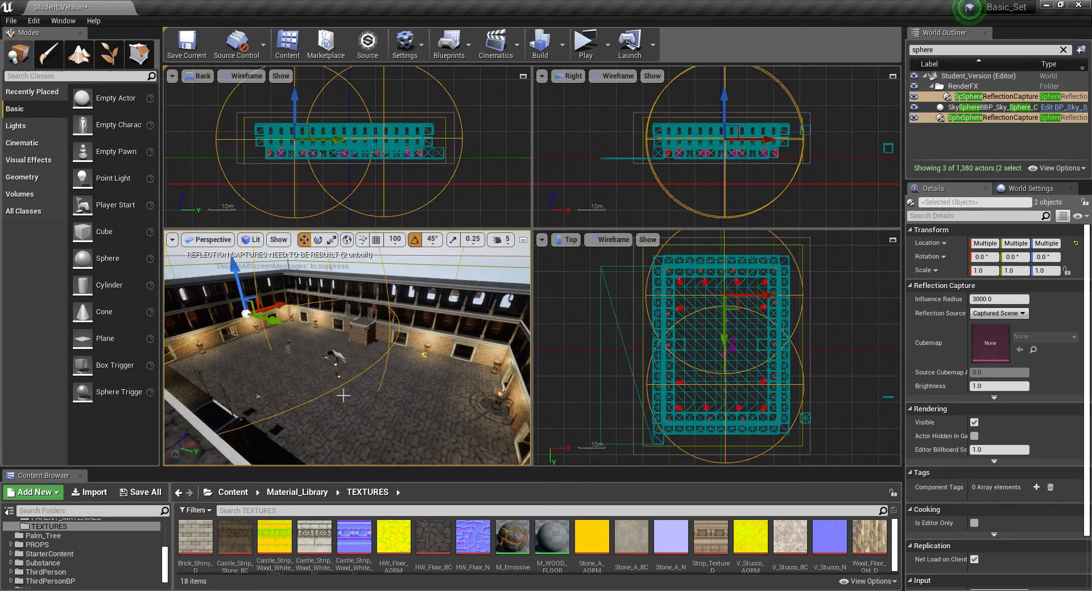
# Place a new Sphere Reflection Capture in the brick corridor beside the courtyard, at about X -1997, Y -598, Z 152
pyautogui.moveTo(390, 383)
pyautogui.mouseDown(button='right')
pyautogui.moveTo(324, 382)
pyautogui.moveTo(336, 380)
pyautogui.moveTo(302, 347)
pyautogui.moveTo(343, 346)
pyautogui.moveTo(392, 378)
pyautogui.moveTo(383, 378)
pyautogui.mouseUp(button='right')
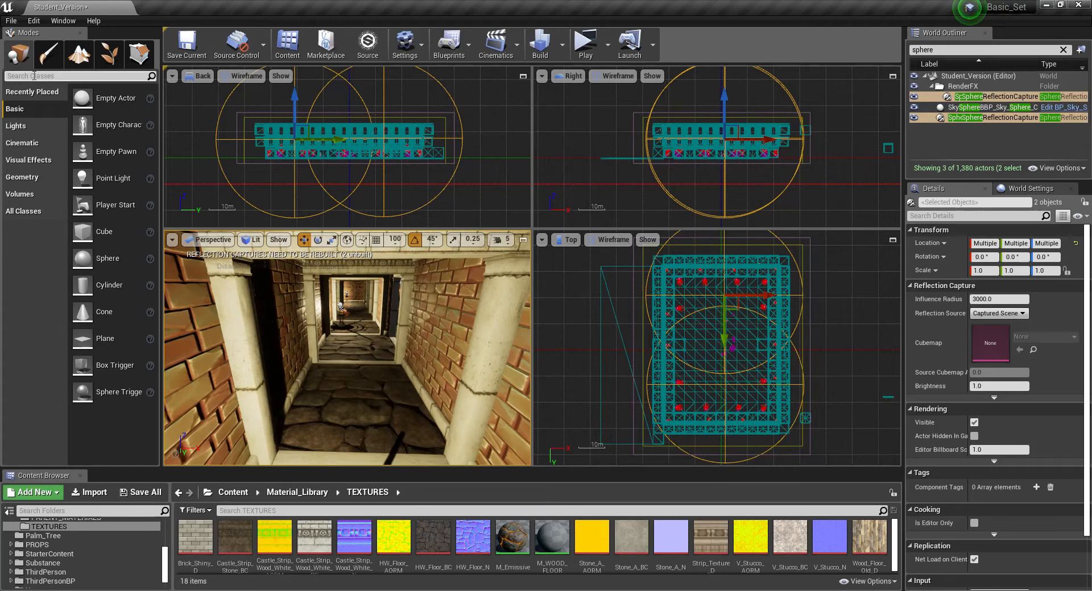
pyautogui.write('sphere')
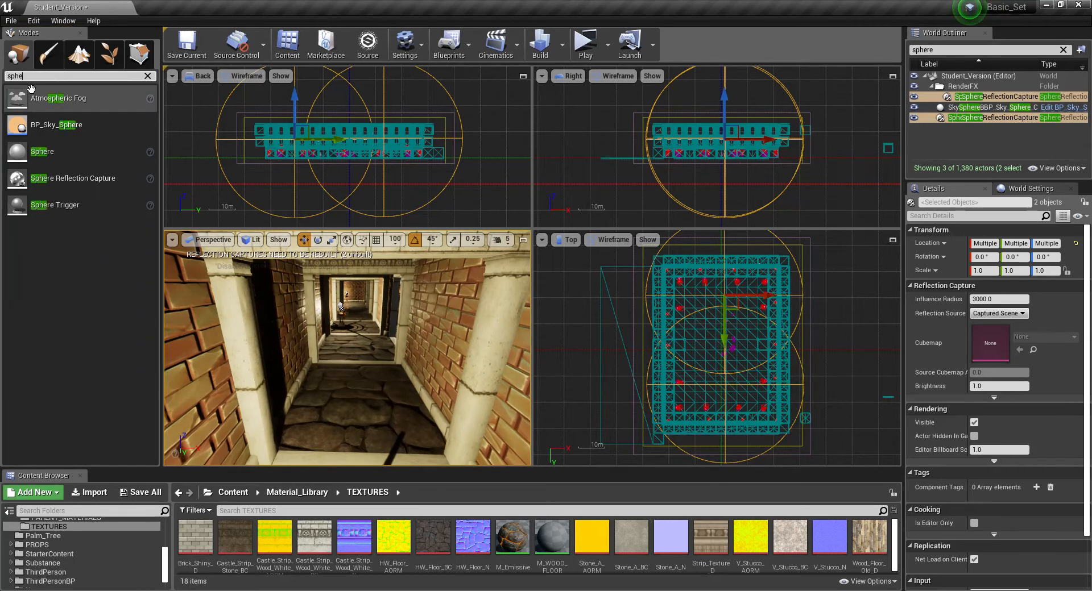
pyautogui.moveTo(34, 152); pyautogui.dragTo(357, 364)
pyautogui.moveTo(422, 379)
pyautogui.mouseDown(button='right')
pyautogui.moveTo(398, 398)
pyautogui.moveTo(422, 392)
pyautogui.mouseUp(button='right')
pyautogui.moveTo(373, 345)
pyautogui.mouseDown(button='right')
pyautogui.moveTo(364, 335)
pyautogui.moveTo(393, 346)
pyautogui.moveTo(373, 345)
pyautogui.mouseUp(button='right')
pyautogui.moveTo(407, 343); pyautogui.dragTo(388, 373)
pyautogui.moveTo(399, 323); pyautogui.dragTo(403, 278)
pyautogui.moveTo(302, 392); pyautogui.dragTo(335, 367, button='right')
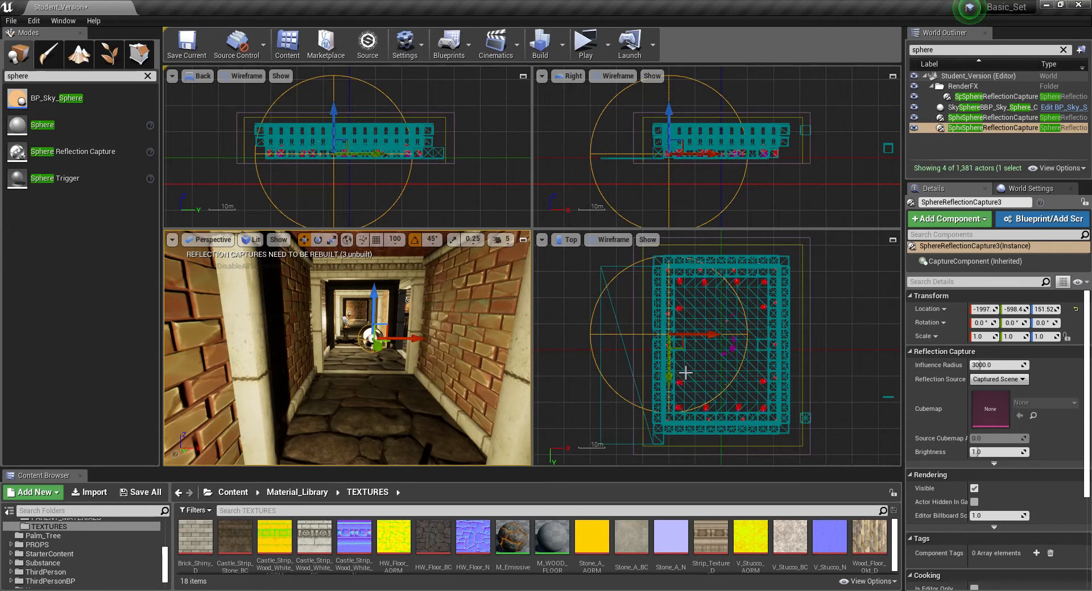
# Set the corridor reflection capture's Influence Radius to 500
pyautogui.scroll(8, 685, 373)
pyautogui.scroll(2, 715, 452)
pyautogui.moveTo(714, 452); pyautogui.dragTo(781, 421, button='right')
pyautogui.scroll(5, 756, 449)
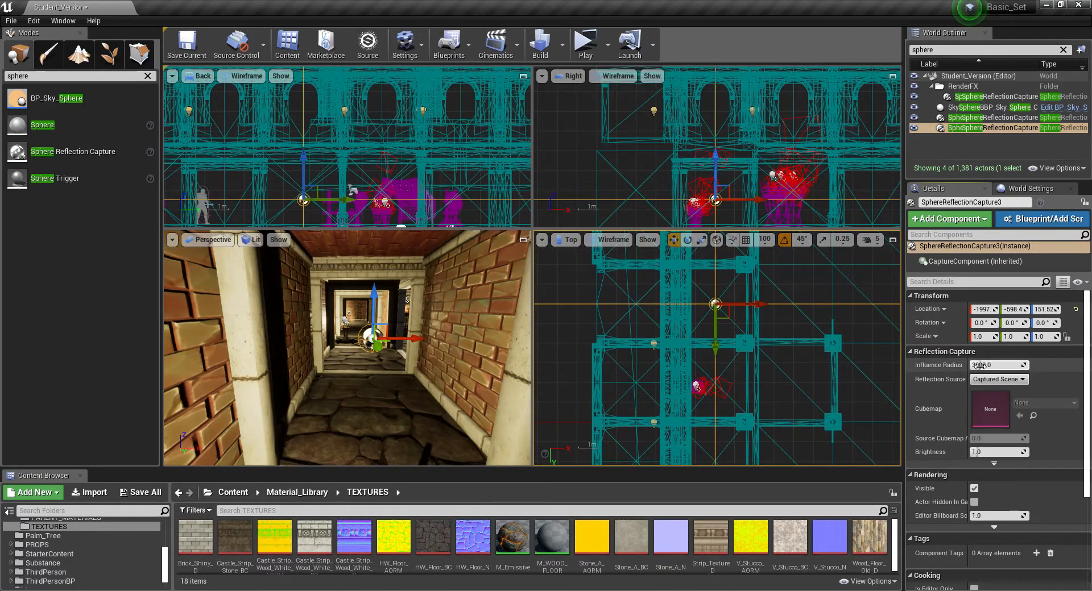
pyautogui.click(995, 367)
pyautogui.write('500')
pyautogui.press('Return')
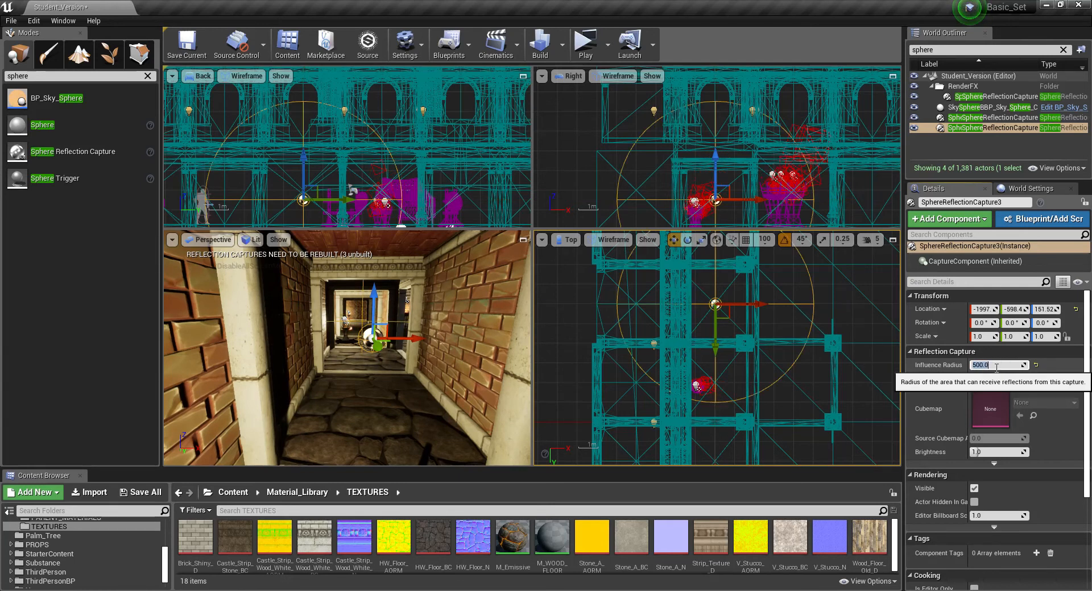
# Filter the level's actors by "volum", select the LightmassImportanceVolume and examine its extent around the courtyard building
pyautogui.moveTo(386, 393); pyautogui.dragTo(482, 347, button='right')
pyautogui.moveTo(402, 338); pyautogui.dragTo(396, 312, button='right')
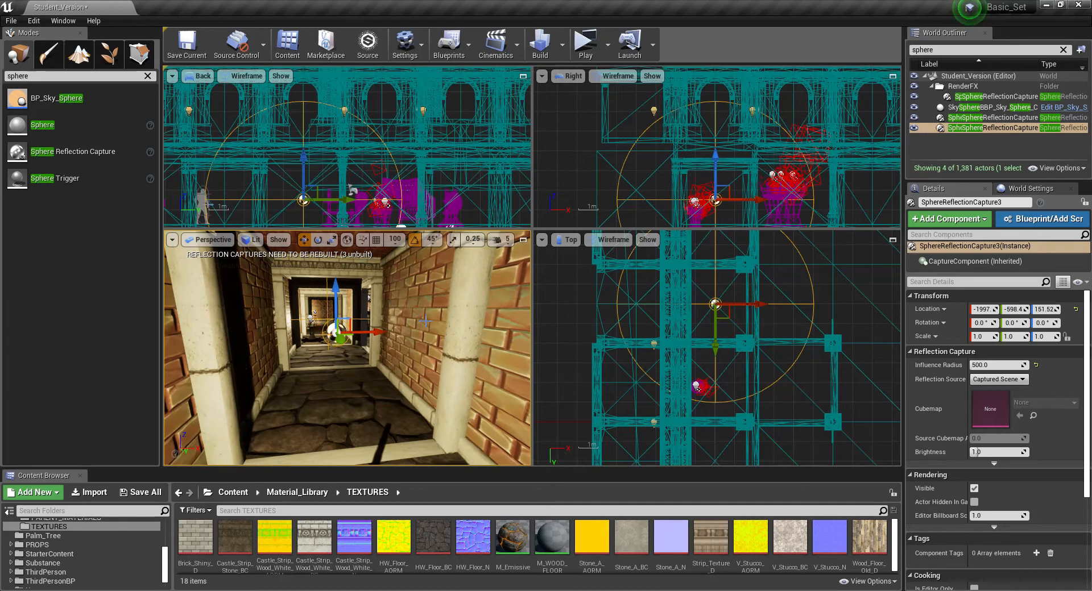
pyautogui.moveTo(422, 320); pyautogui.dragTo(356, 327, button='right')
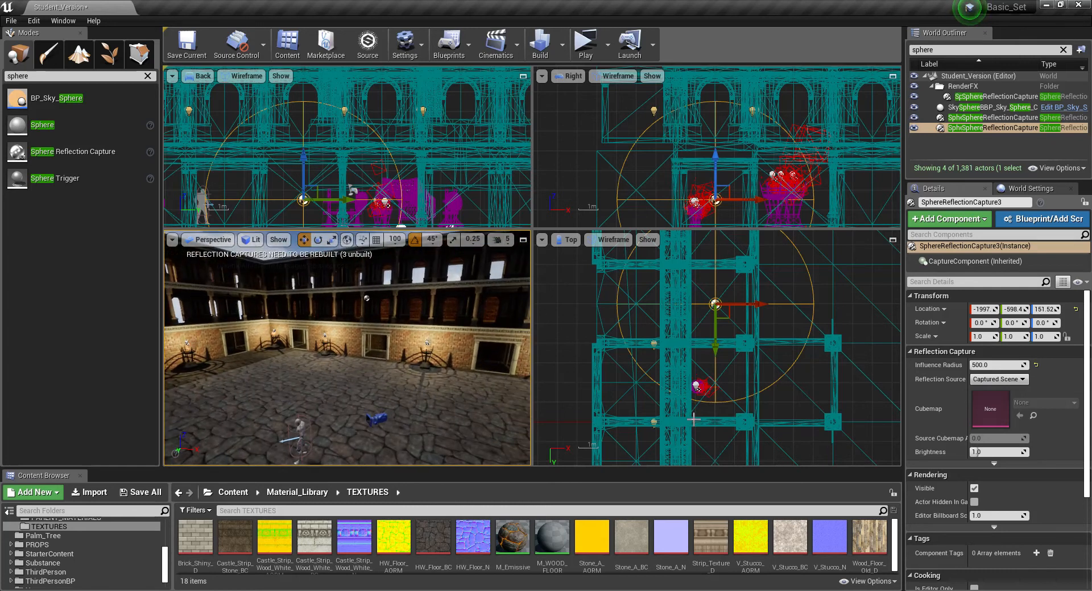
pyautogui.scroll(-5, 694, 419)
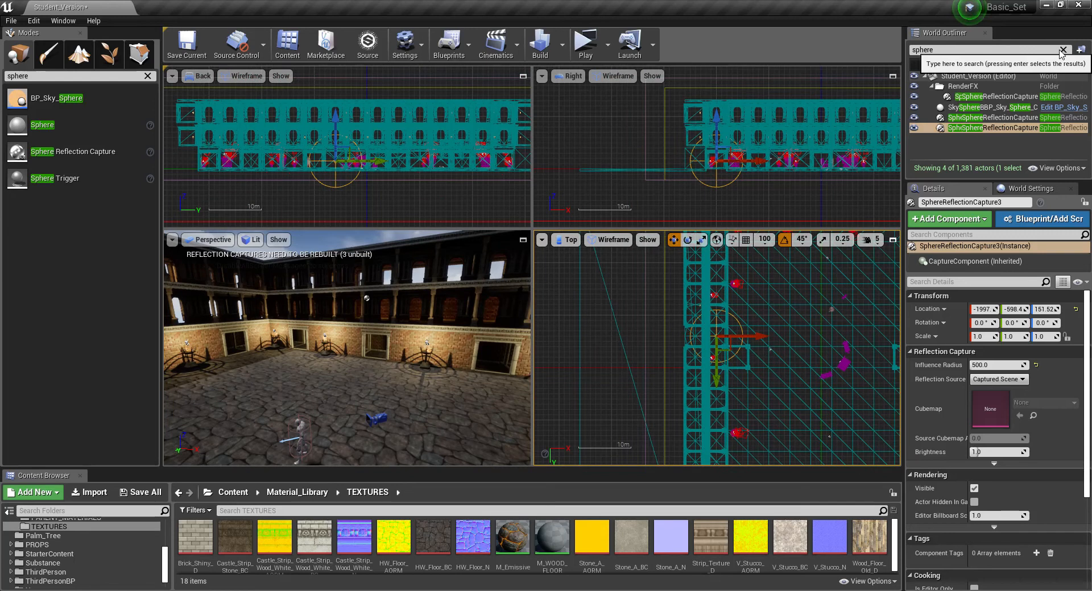
pyautogui.click(1062, 50)
pyautogui.write('volum')
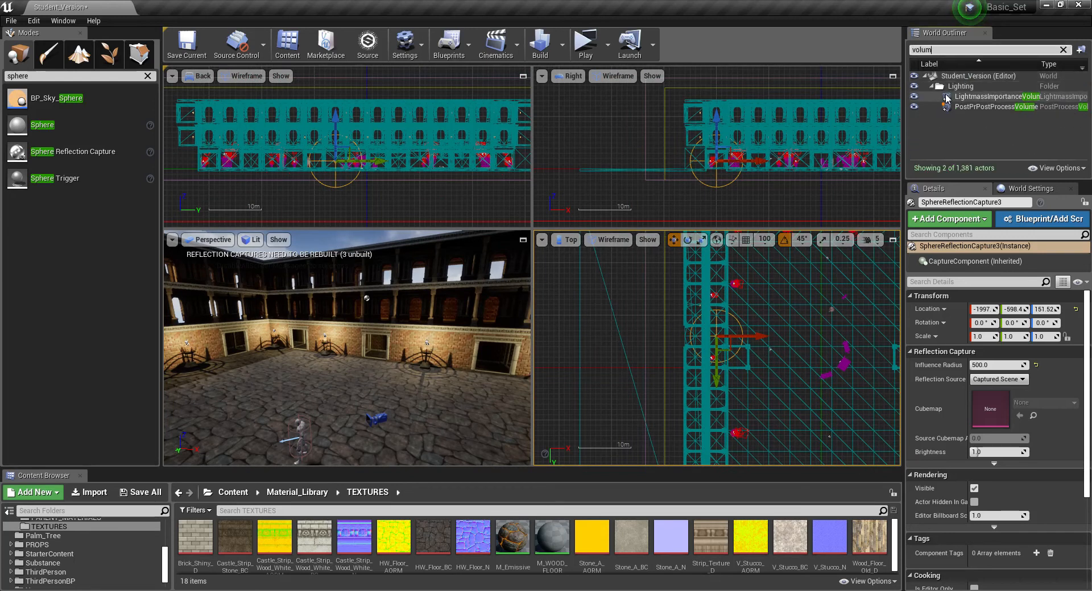
pyautogui.click(968, 98)
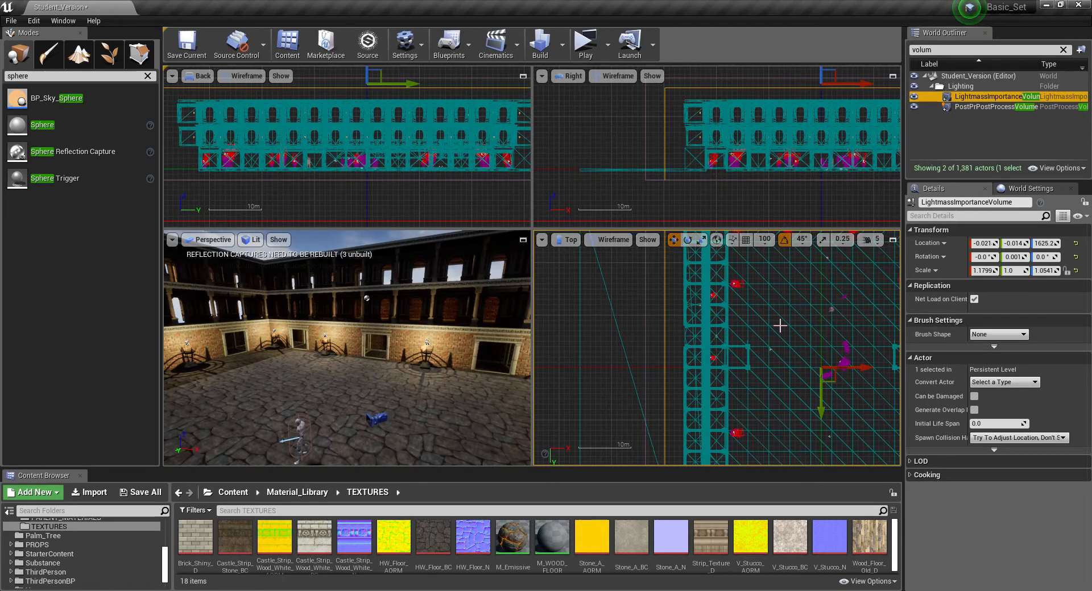
pyautogui.press('f')
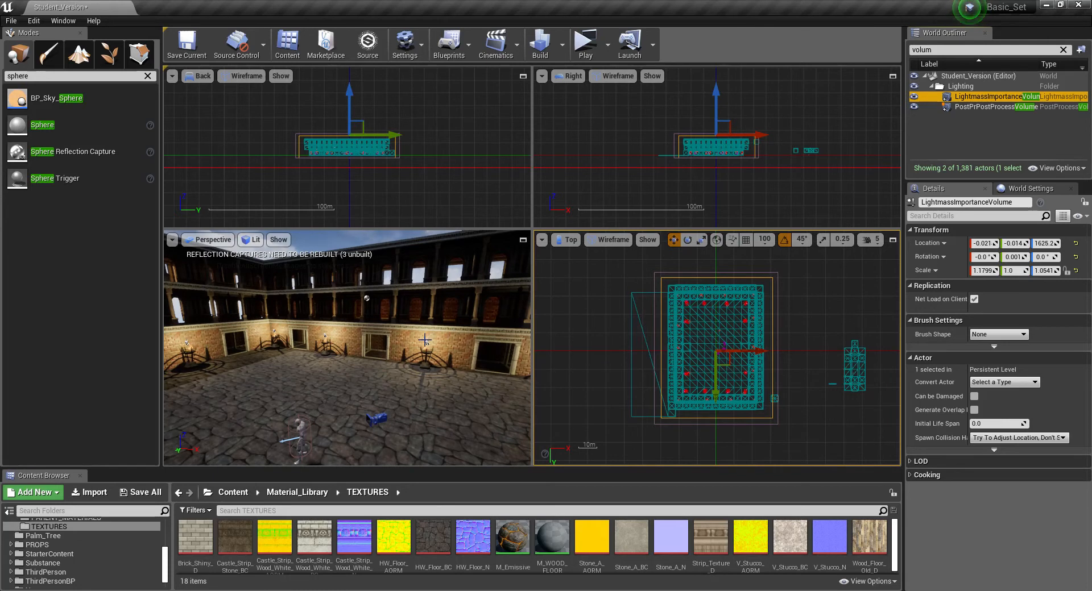
pyautogui.moveTo(373, 350); pyautogui.dragTo(318, 369, button='right')
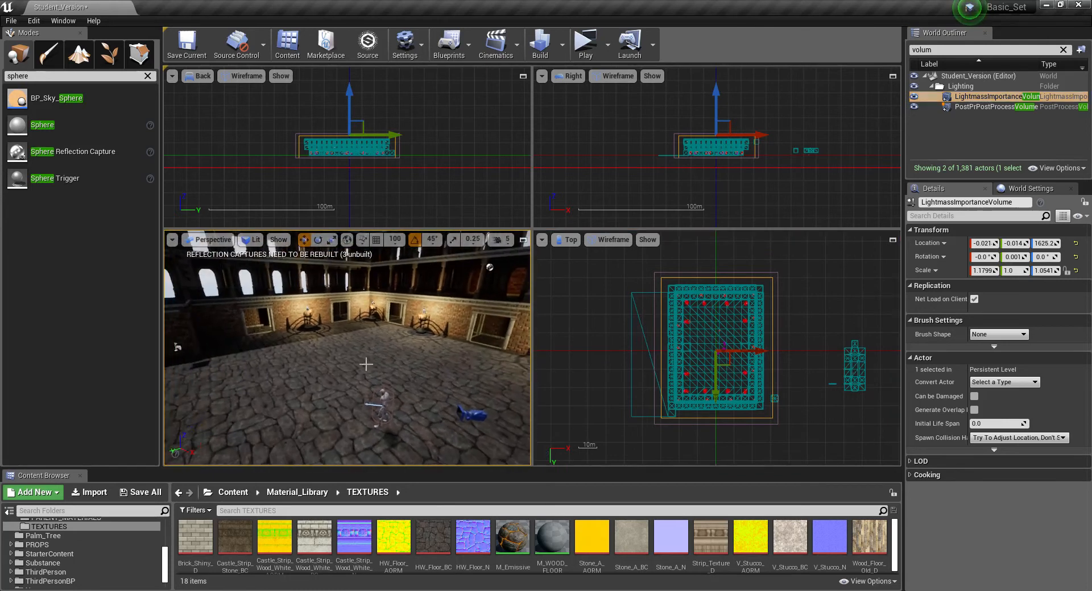
# Try selecting the vertices along one edge of the LightmassImportanceVolume in Geometry Editing mode, and return to Place mode
pyautogui.press('f')
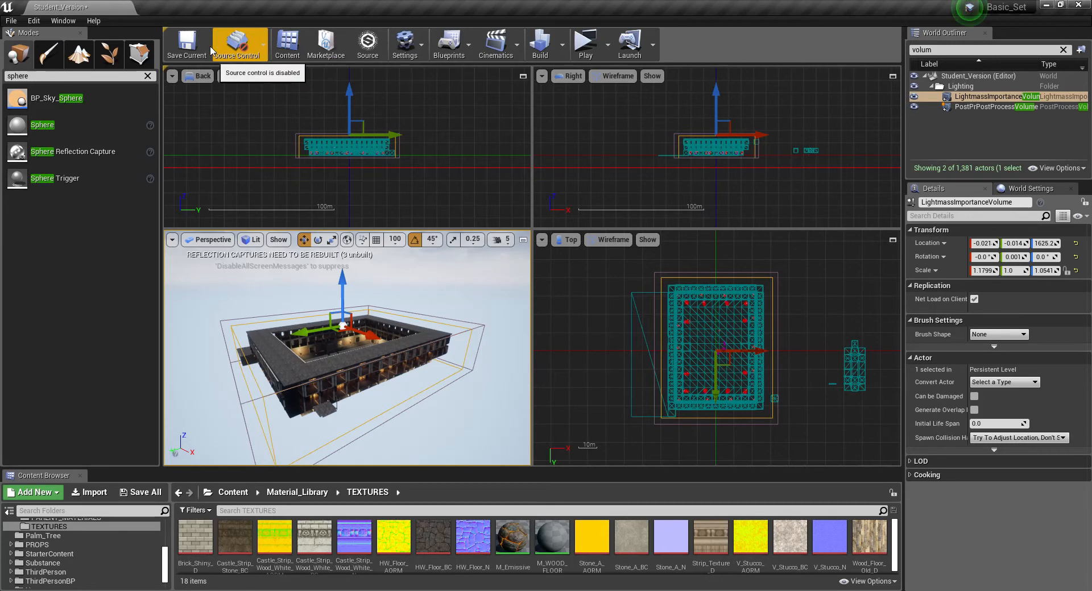
pyautogui.click(140, 53)
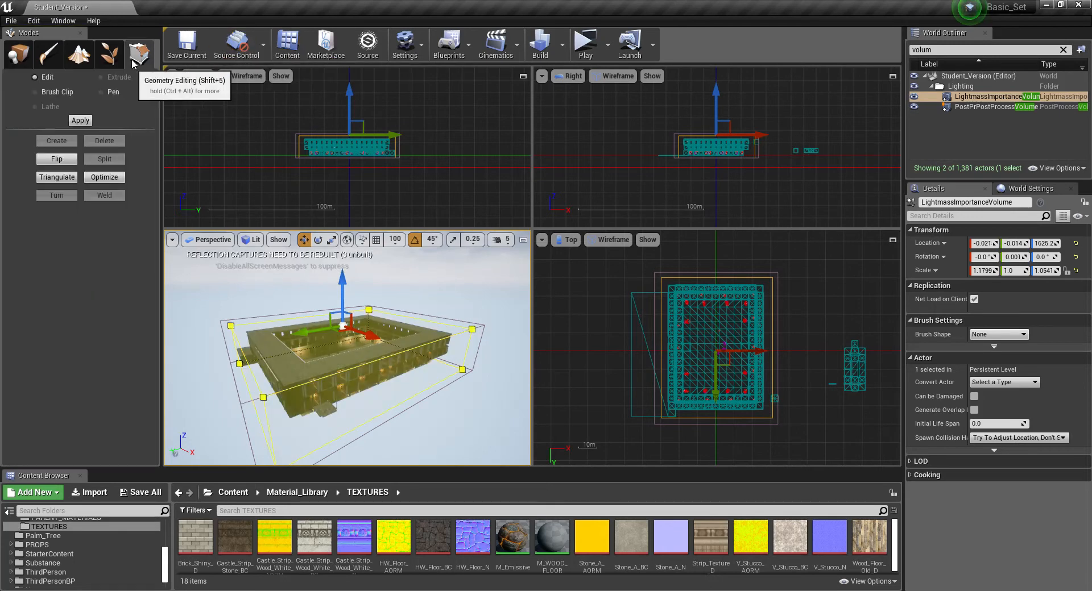
pyautogui.click(624, 258)
pyautogui.moveTo(649, 271); pyautogui.dragTo(824, 297)
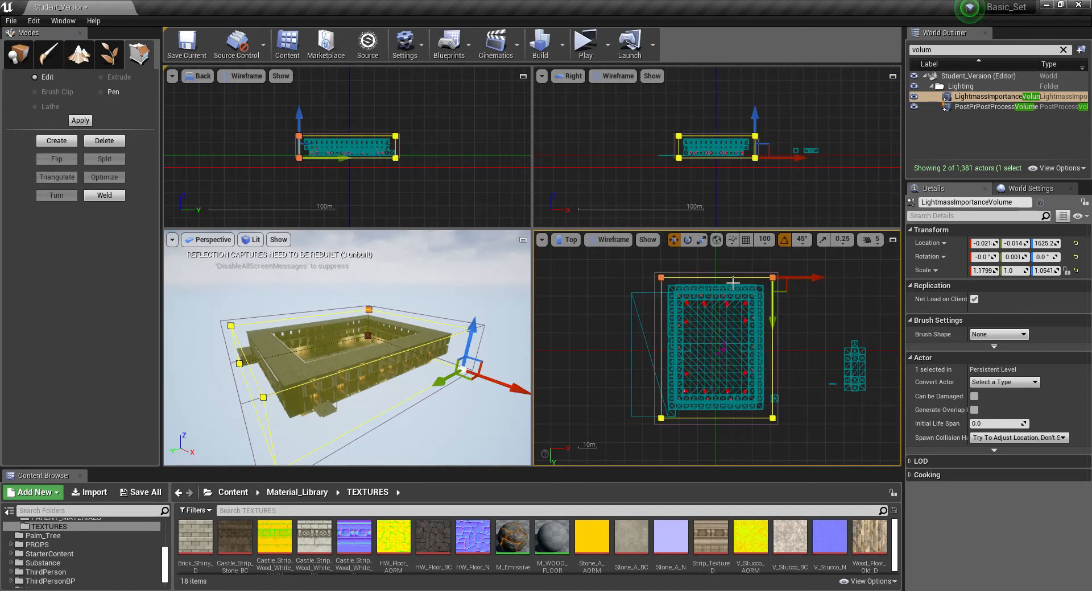
pyautogui.click(772, 319)
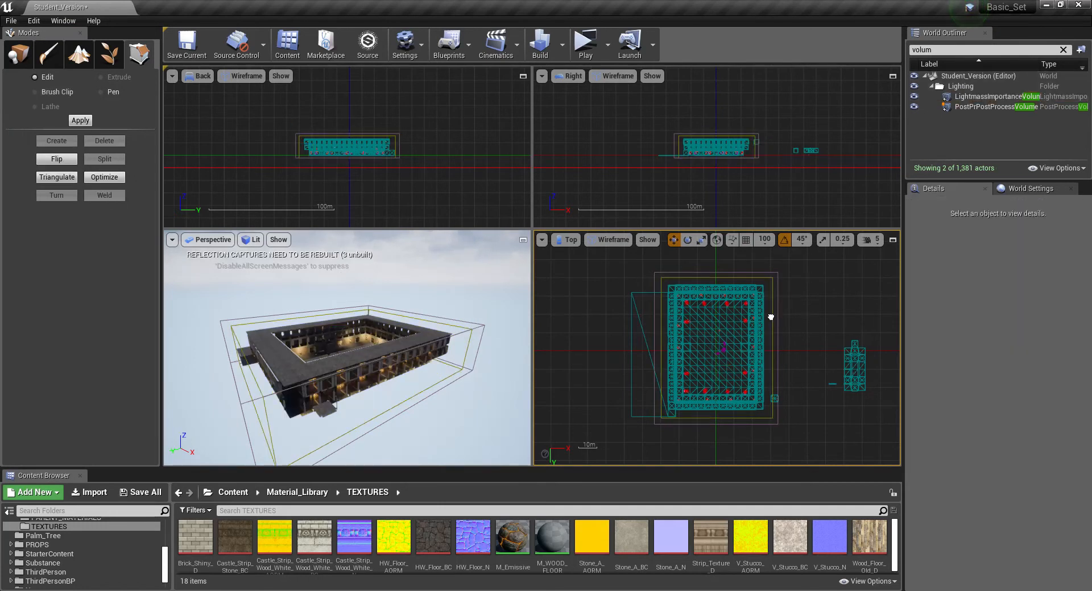
pyautogui.click(663, 281)
pyautogui.moveTo(617, 259); pyautogui.dragTo(824, 298)
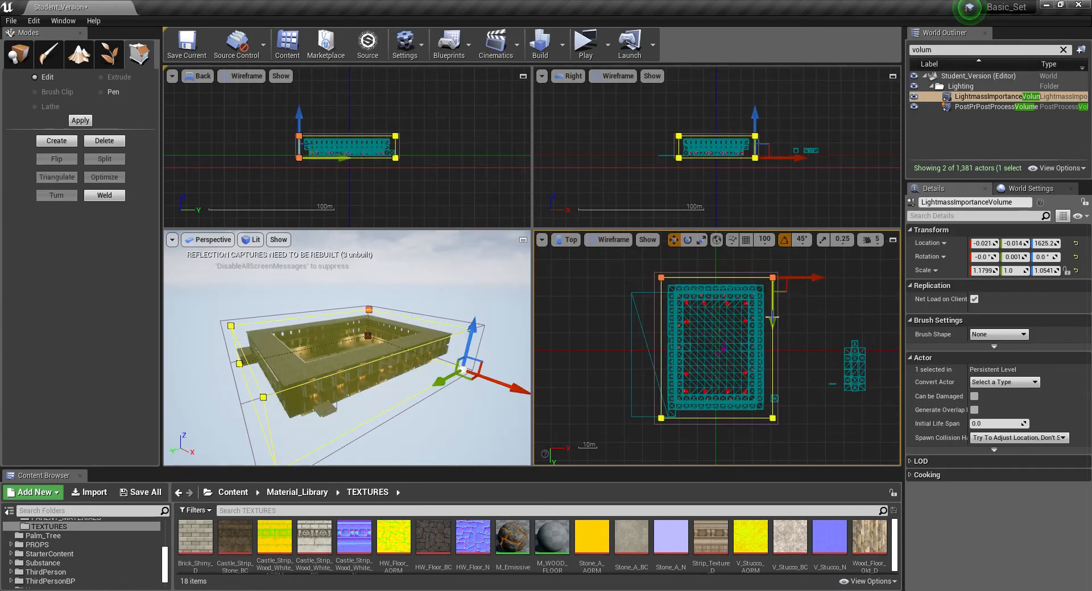
pyautogui.moveTo(769, 321); pyautogui.dragTo(762, 322)
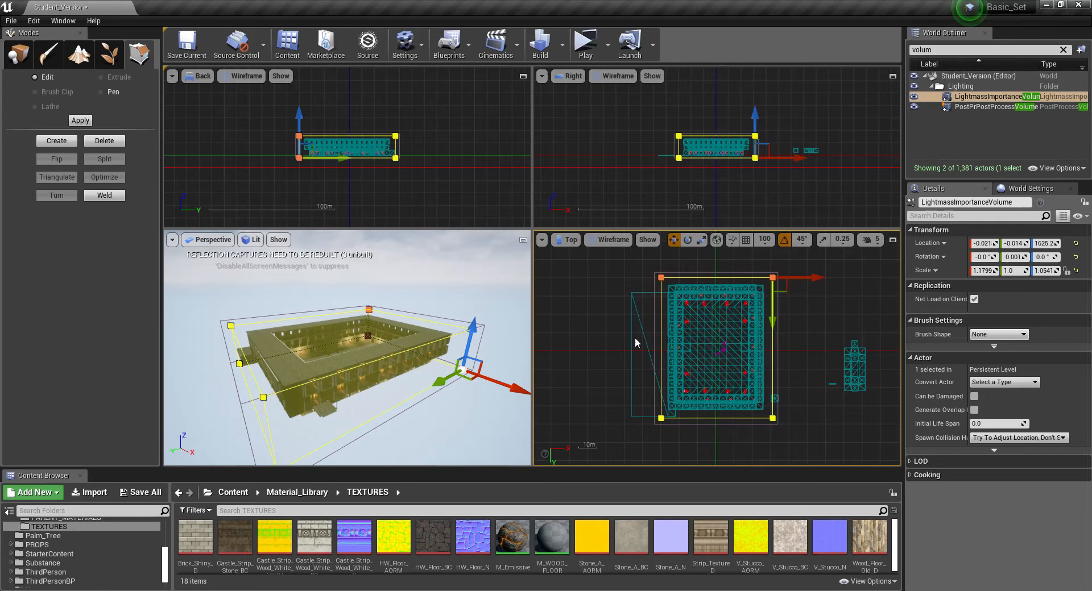
pyautogui.click(592, 339)
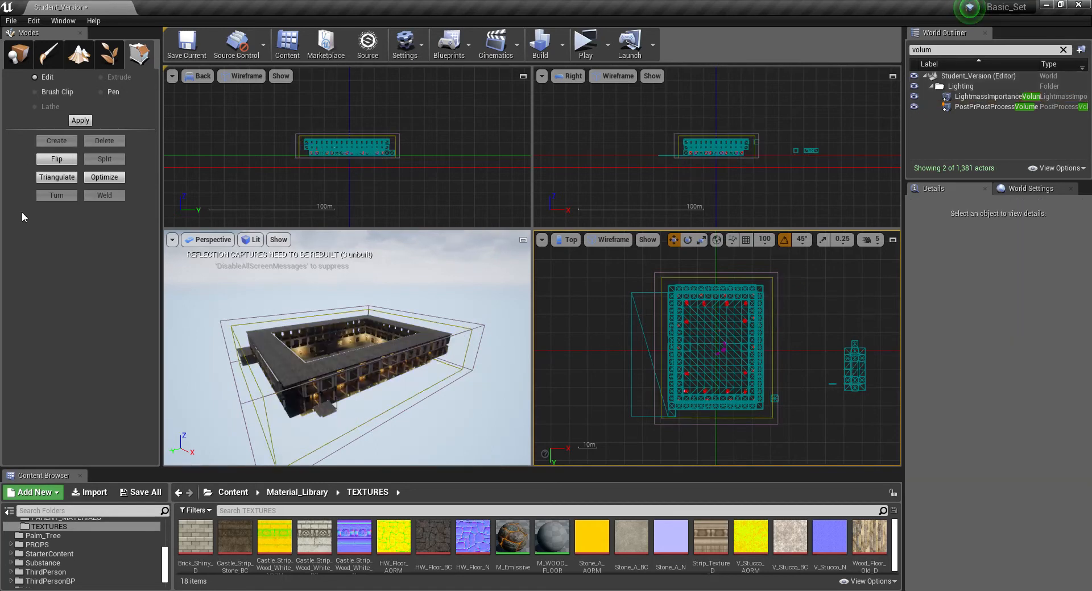
pyautogui.click(19, 54)
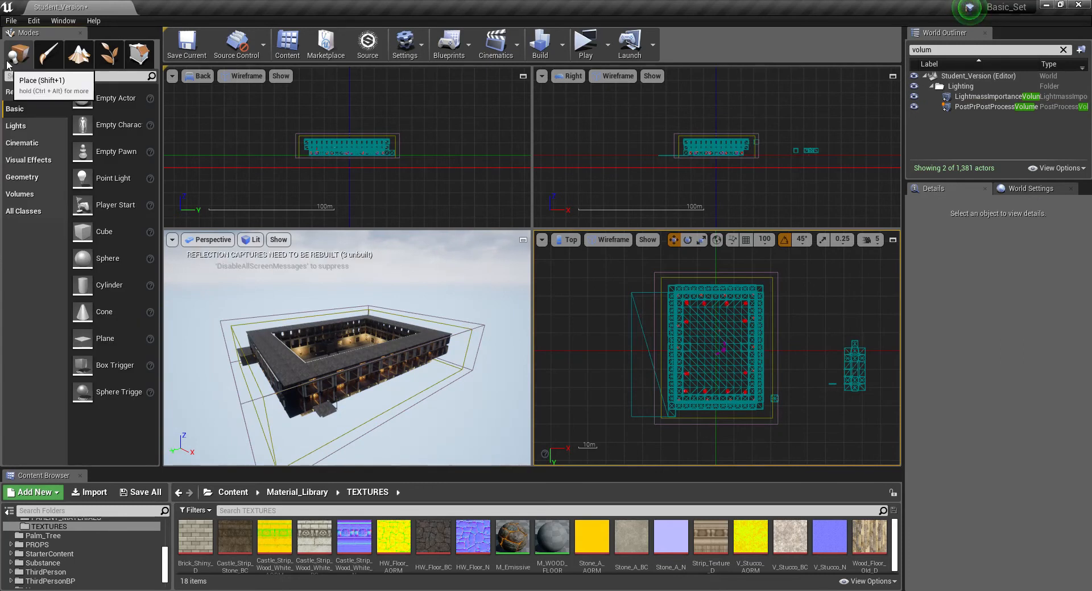
# Select the PostProcessVolume around the building and inspect the courtyard from inside in a maximized perspective view
pyautogui.click(476, 329)
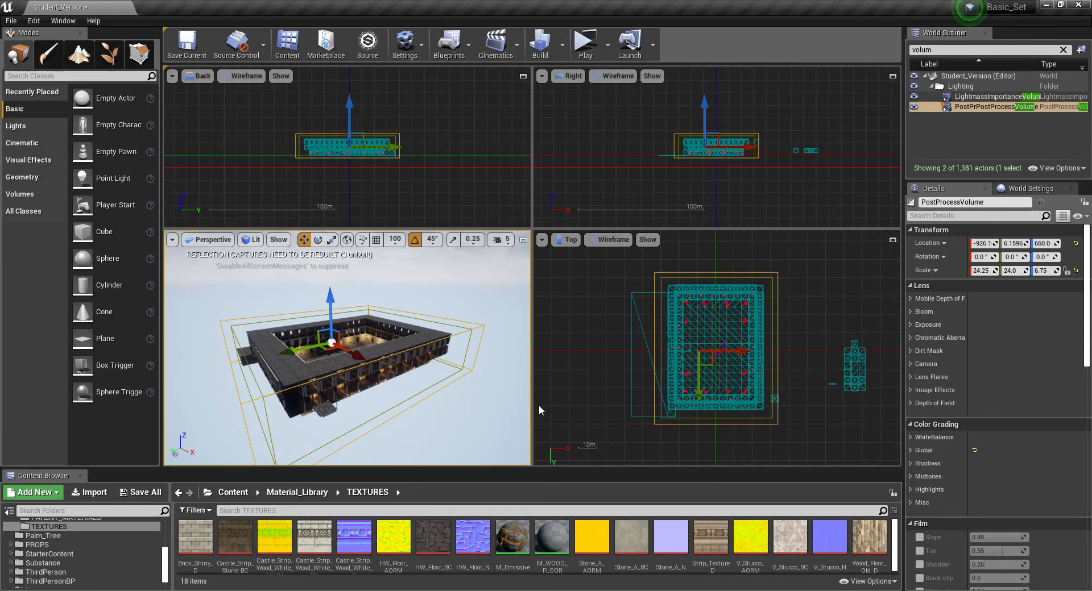
pyautogui.click(523, 240)
pyautogui.moveTo(532, 266); pyautogui.dragTo(532, 238, button='right')
pyautogui.press('w')
pyautogui.press('w')
pyautogui.press('s')
pyautogui.press('w')
# Filter the level's actors by "sky", select the SkyLight and examine its light settings
pyautogui.click(937, 52)
pyautogui.doubleClick(937, 53)
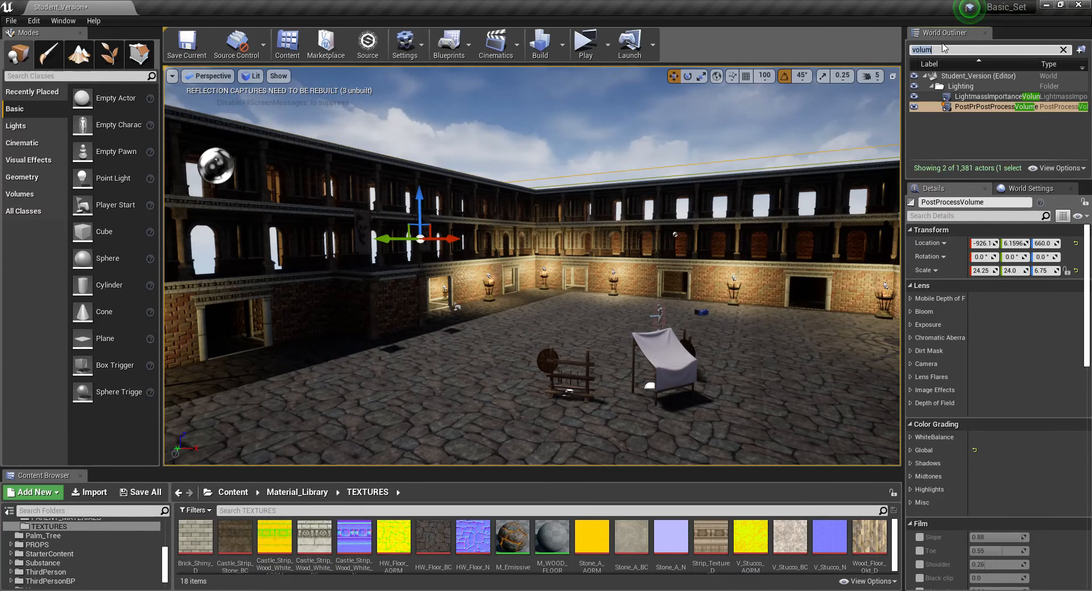
pyautogui.write('sk')
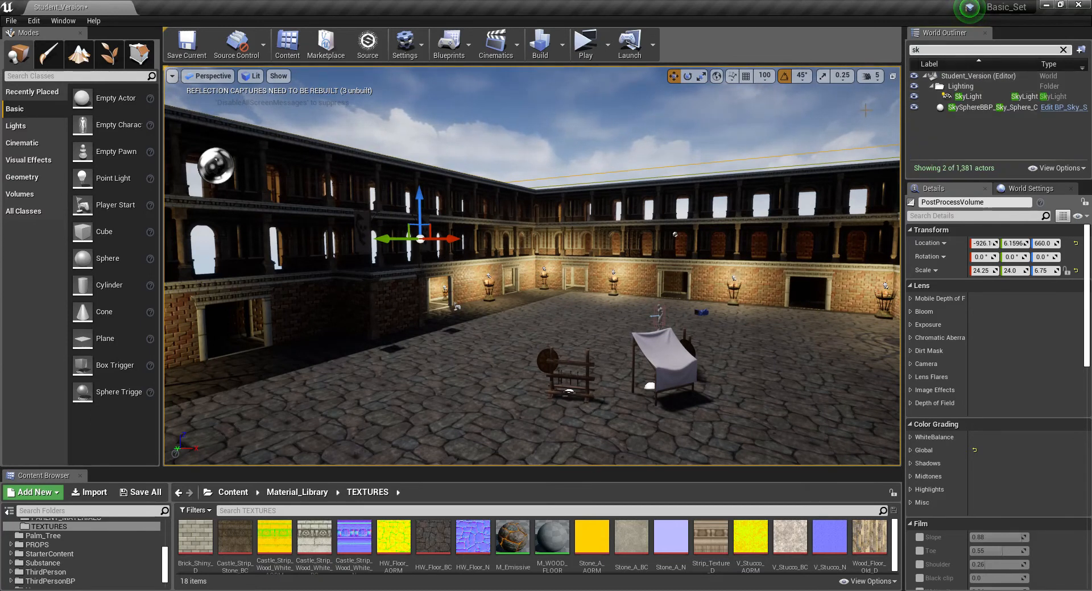
pyautogui.click(967, 96)
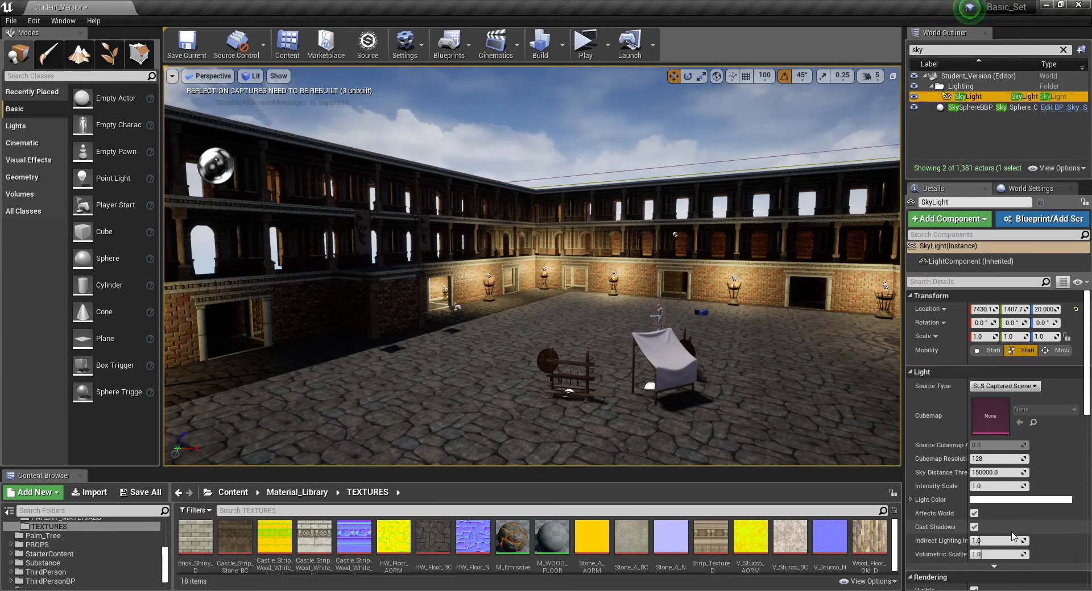
pyautogui.scroll(-1, 1011, 536)
pyautogui.scroll(1, 988, 438)
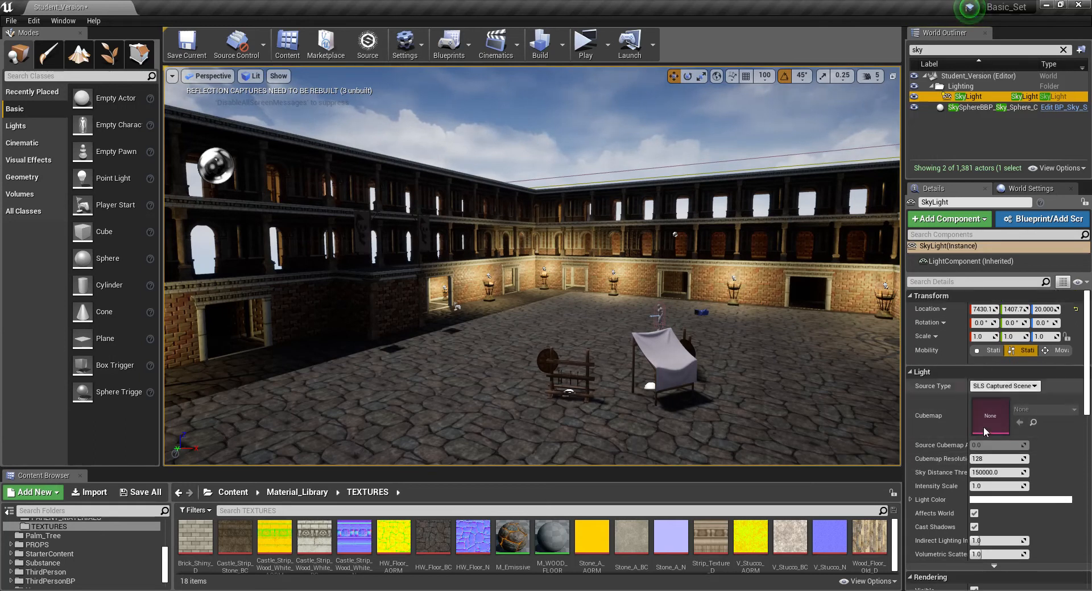
# Find the directional light with the actor filter "direc" and move it into the courtyard, to about X -484, Y 920
pyautogui.moveTo(944, 50); pyautogui.dragTo(826, 49)
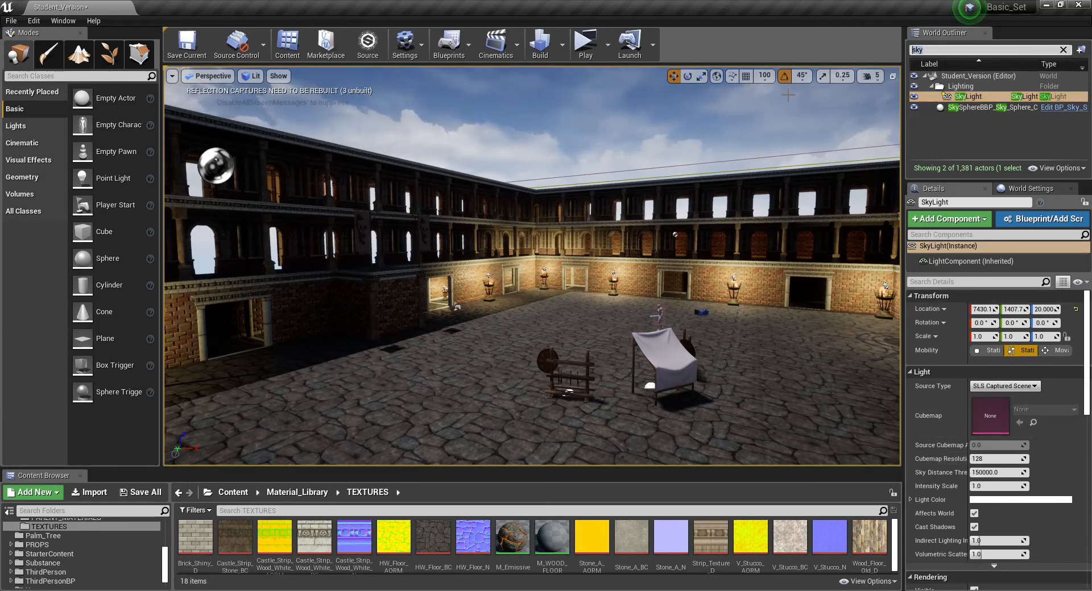
pyautogui.write('direc')
pyautogui.click(990, 96)
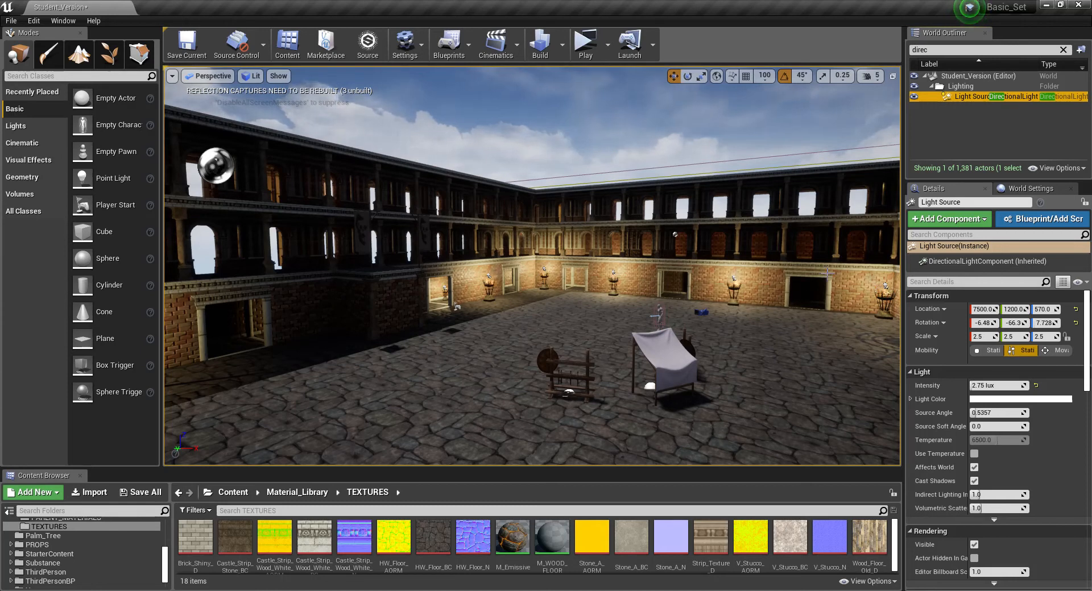
pyautogui.click(892, 75)
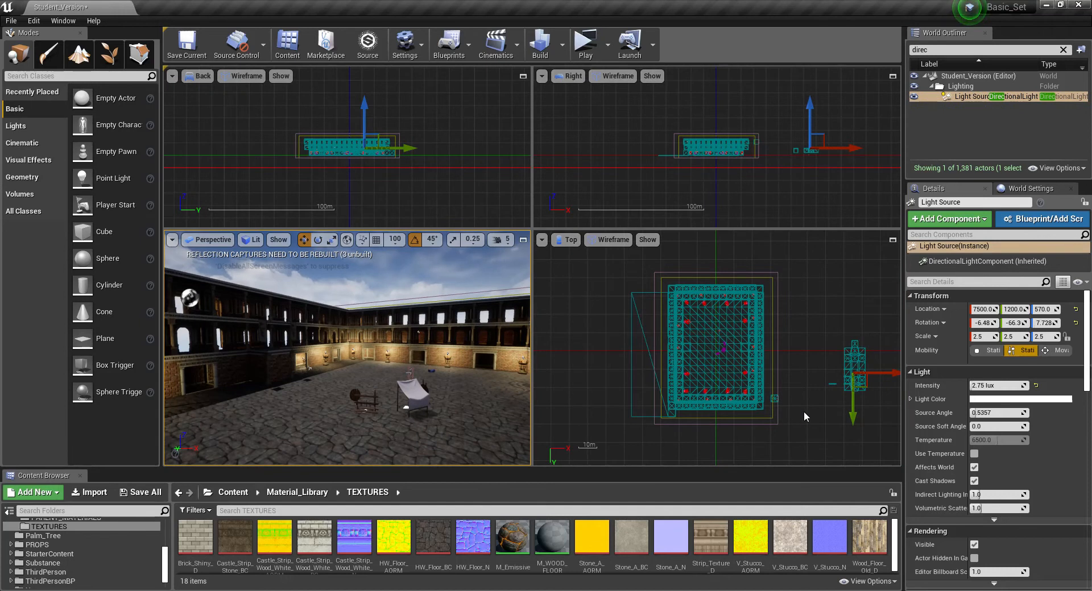
pyautogui.moveTo(878, 416); pyautogui.dragTo(853, 440, button='right')
pyautogui.moveTo(841, 398); pyautogui.dragTo(694, 406)
pyautogui.moveTo(378, 388); pyautogui.dragTo(260, 402, button='right')
pyautogui.press('w')
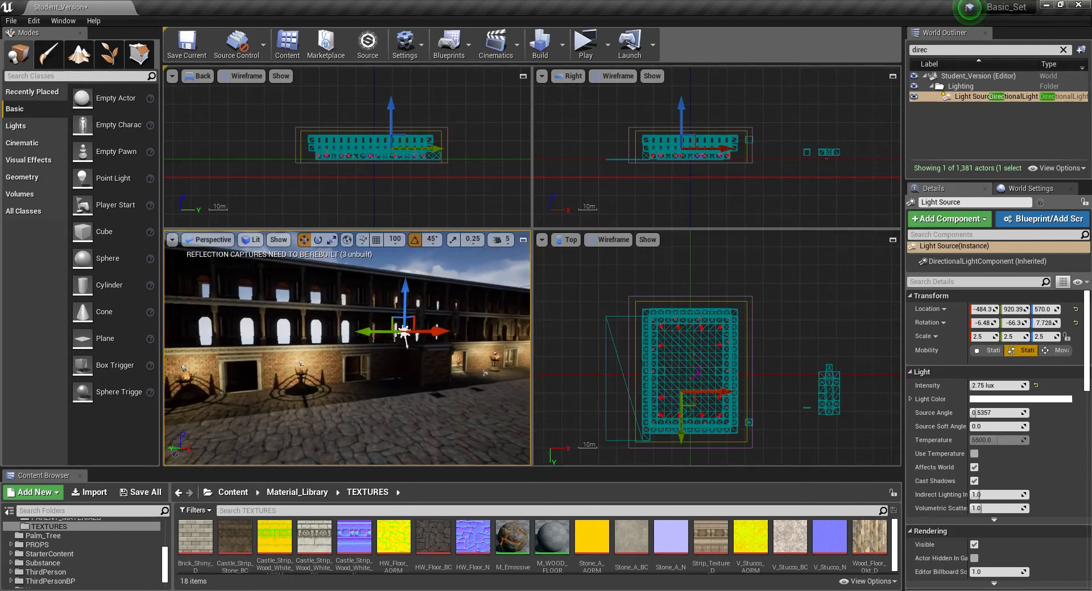
# Rotate the directional light by one 45° step in the Right view and turn off rotation snapping
pyautogui.press('f')
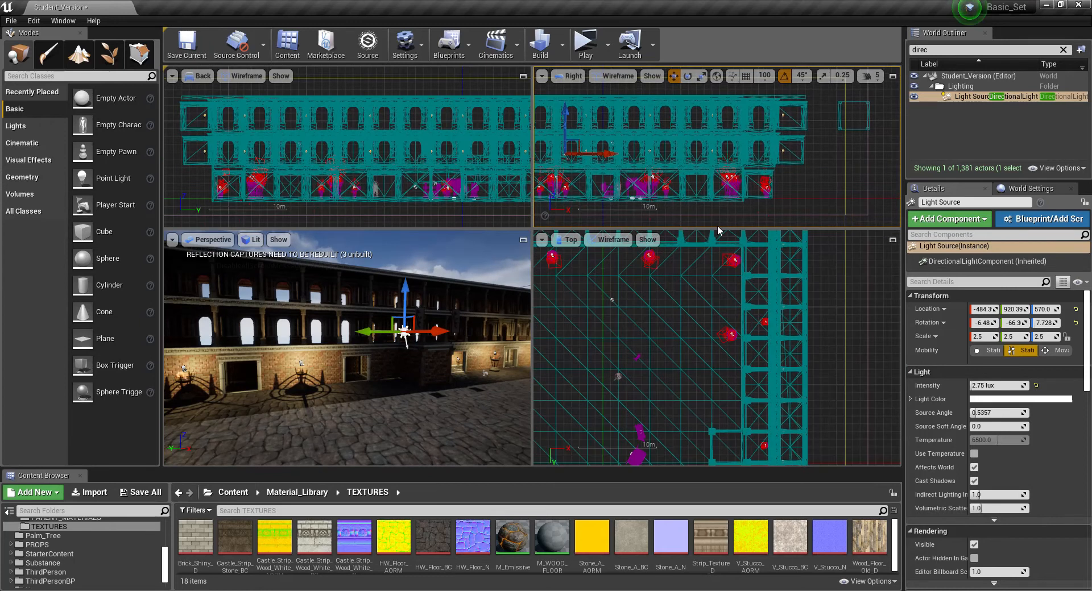
pyautogui.scroll(11, 709, 145)
pyautogui.moveTo(709, 145); pyautogui.dragTo(745, 195, button='right')
pyautogui.press('e')
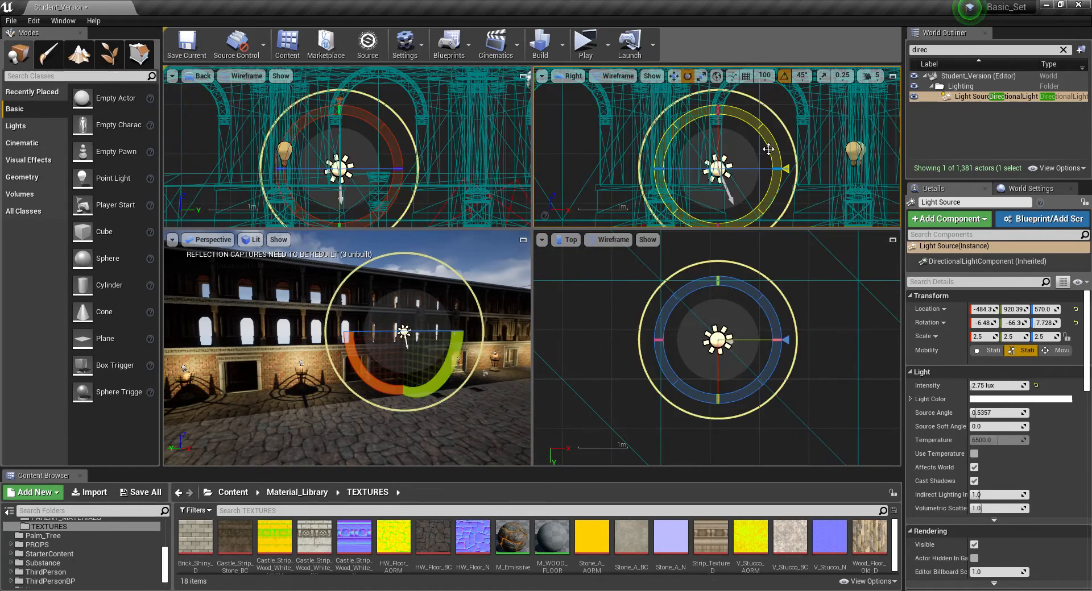
pyautogui.moveTo(774, 154)
pyautogui.mouseDown()
pyautogui.moveTo(771, 142)
pyautogui.moveTo(783, 166)
pyautogui.mouseUp()
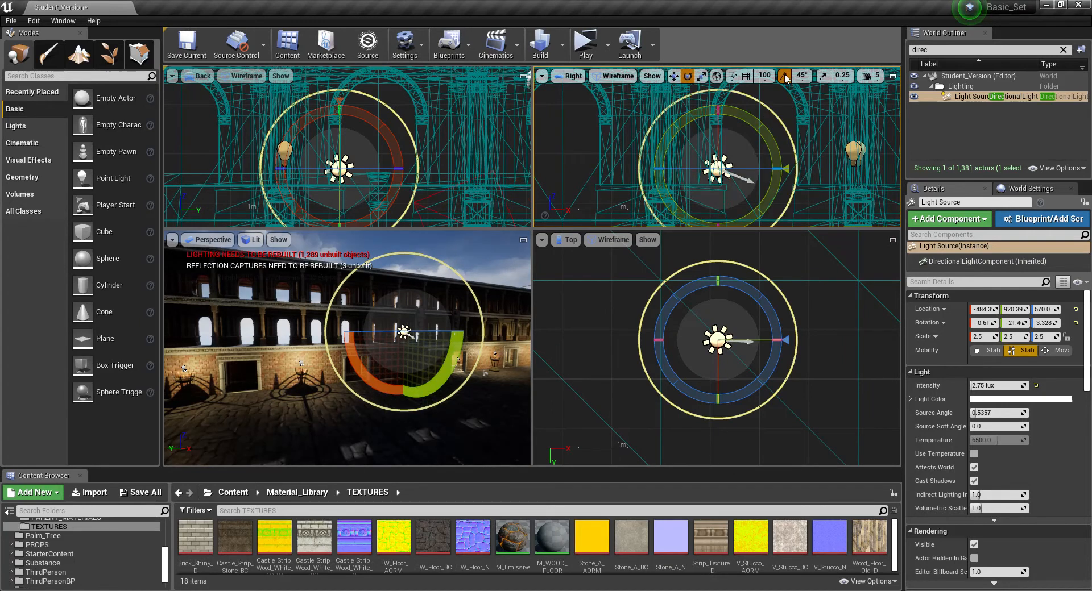
# Rotate the directional light freely to about X 5.5°, Y -45.2°, Z 58.1° so it shines diagonally down into the courtyard
pyautogui.moveTo(758, 130); pyautogui.dragTo(759, 129)
pyautogui.moveTo(319, 304); pyautogui.dragTo(341, 327, button='right')
pyautogui.moveTo(306, 314); pyautogui.dragTo(310, 325)
pyautogui.moveTo(774, 132); pyautogui.dragTo(780, 150)
pyautogui.moveTo(428, 401); pyautogui.dragTo(379, 464, button='right')
pyautogui.moveTo(395, 307); pyautogui.dragTo(401, 315)
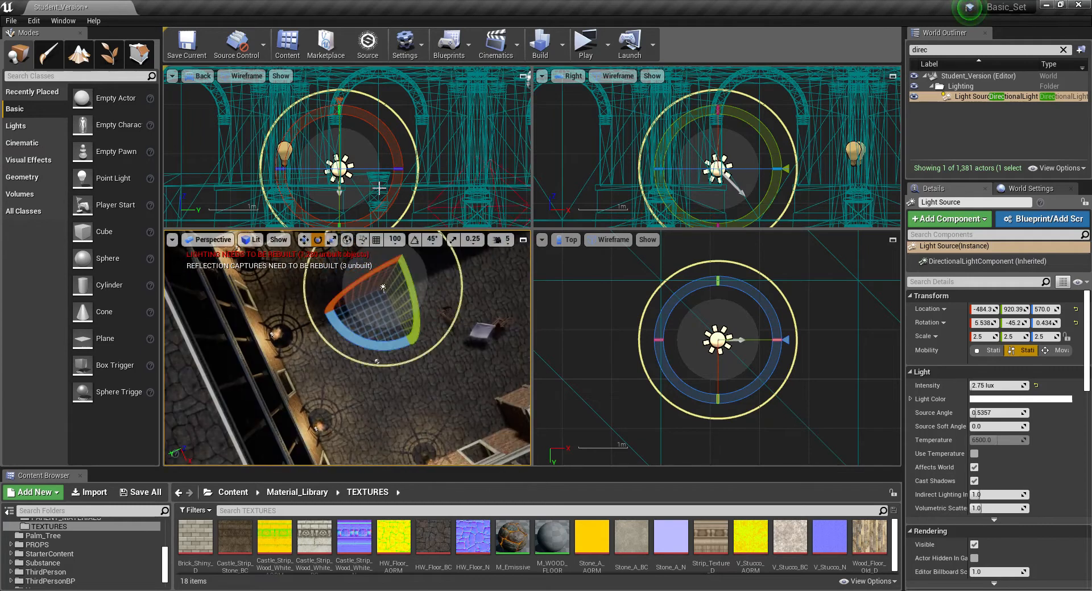
pyautogui.moveTo(745, 291); pyautogui.dragTo(765, 396)
pyautogui.moveTo(404, 307); pyautogui.dragTo(437, 239, button='right')
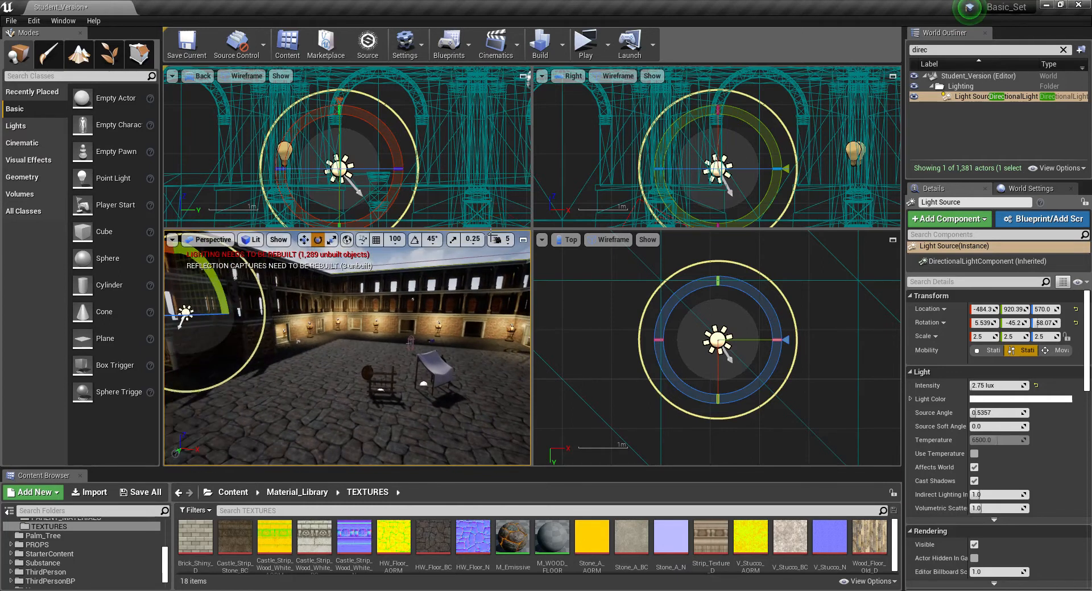
# Select the point light in the brick corridor and reduce its Attenuation Radius to about 882
pyautogui.moveTo(391, 345); pyautogui.dragTo(214, 380, button='right')
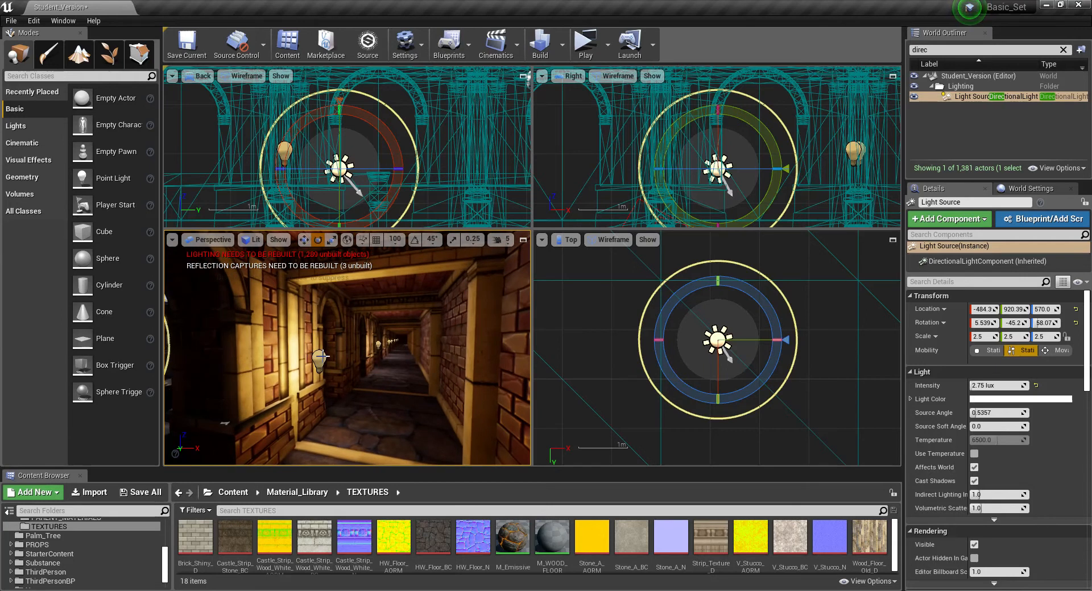
pyautogui.click(320, 359)
pyautogui.hotkey('ctrl', 'z')
pyautogui.moveTo(465, 384); pyautogui.dragTo(529, 381, button='right')
pyautogui.keyDown('alt'); pyautogui.moveTo(528, 381); pyautogui.dragTo(494, 382); pyautogui.keyUp('alt')
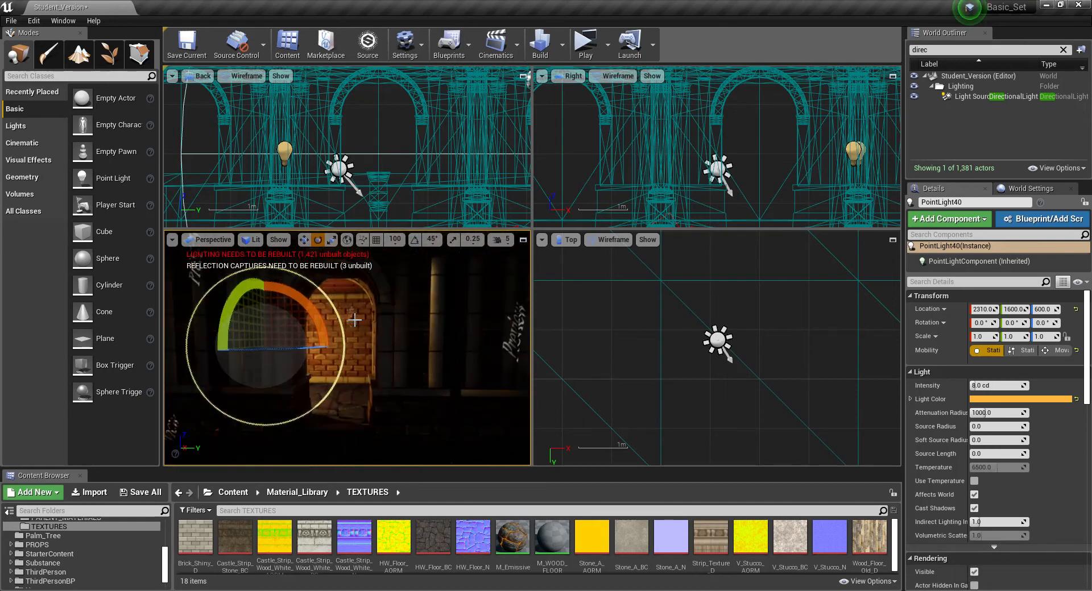
pyautogui.moveTo(406, 394); pyautogui.dragTo(325, 393, button='right')
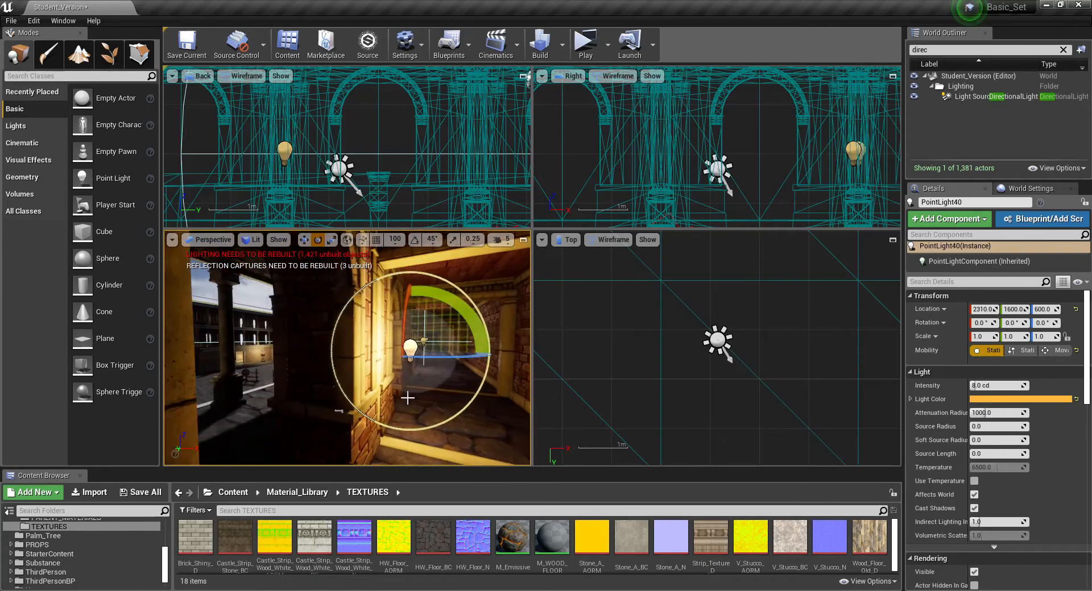
pyautogui.moveTo(317, 442); pyautogui.dragTo(310, 441, button='right')
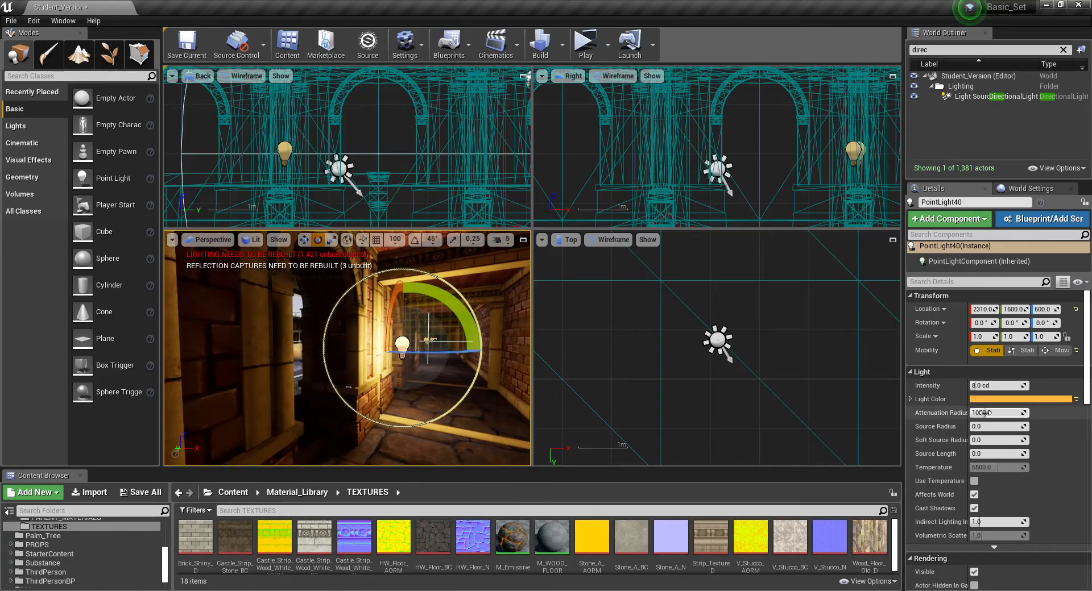
pyautogui.moveTo(987, 413); pyautogui.dragTo(983, 414)
pyautogui.moveTo(296, 437); pyautogui.dragTo(271, 443, button='right')
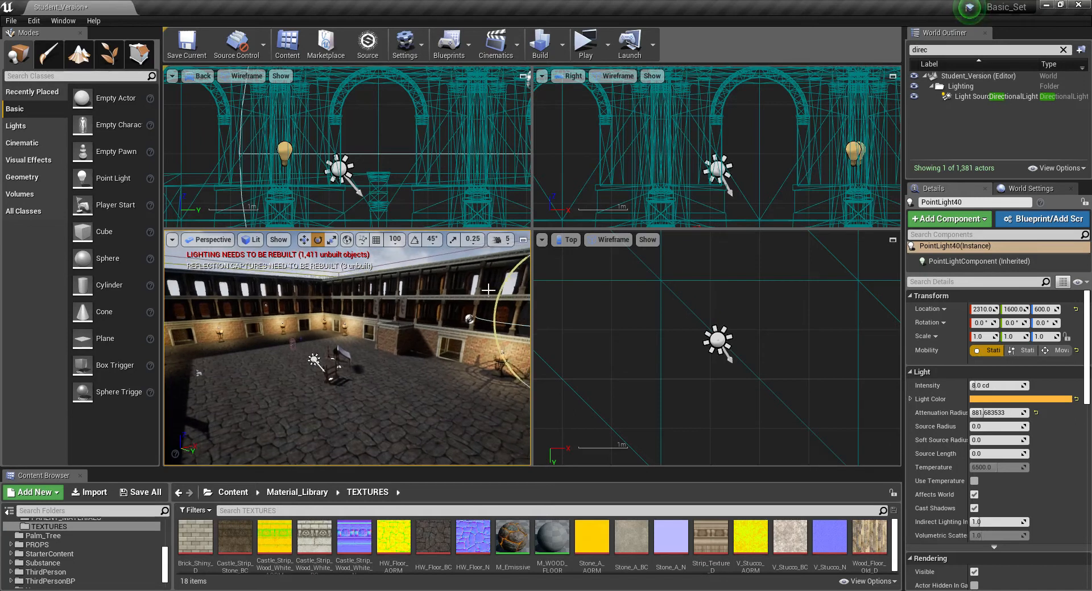
# Build the level's lighting and inspect the baked shadows on the courtyard floor and brick walls
pyautogui.click(523, 239)
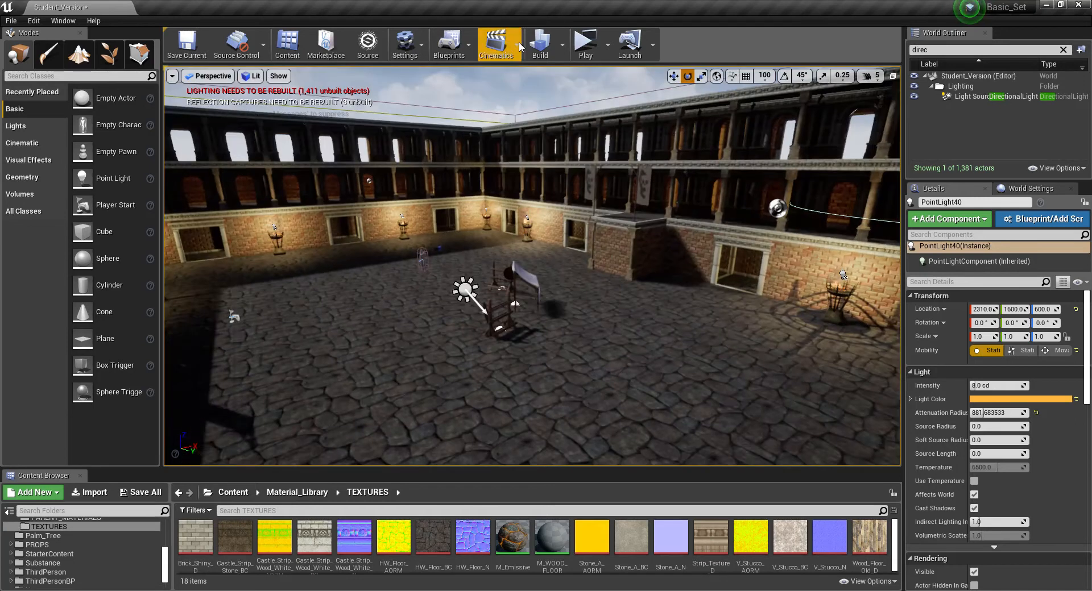
pyautogui.click(541, 45)
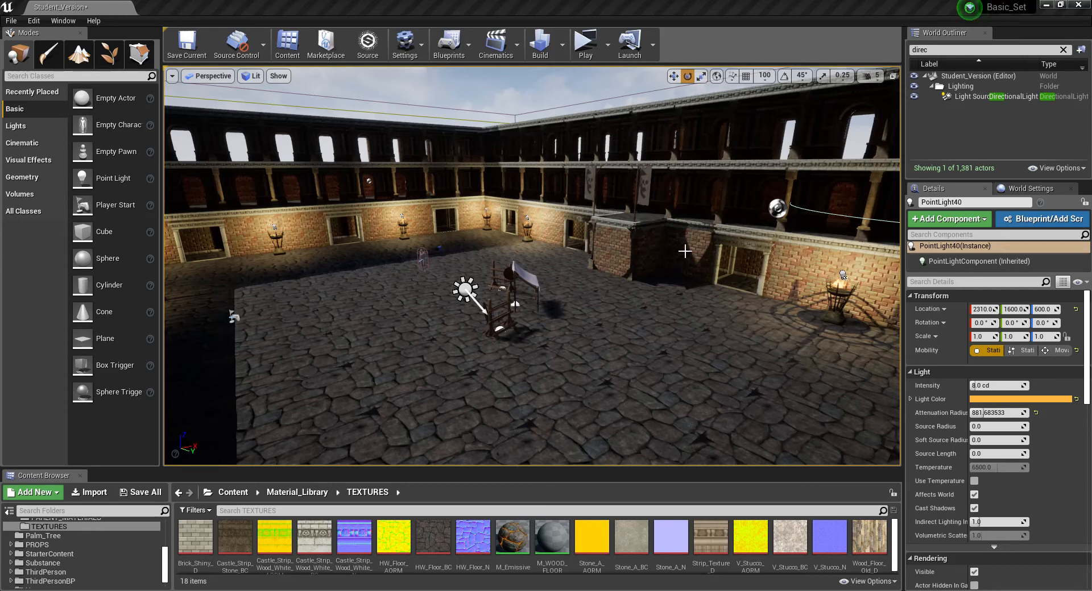
pyautogui.moveTo(708, 397); pyautogui.dragTo(700, 421)
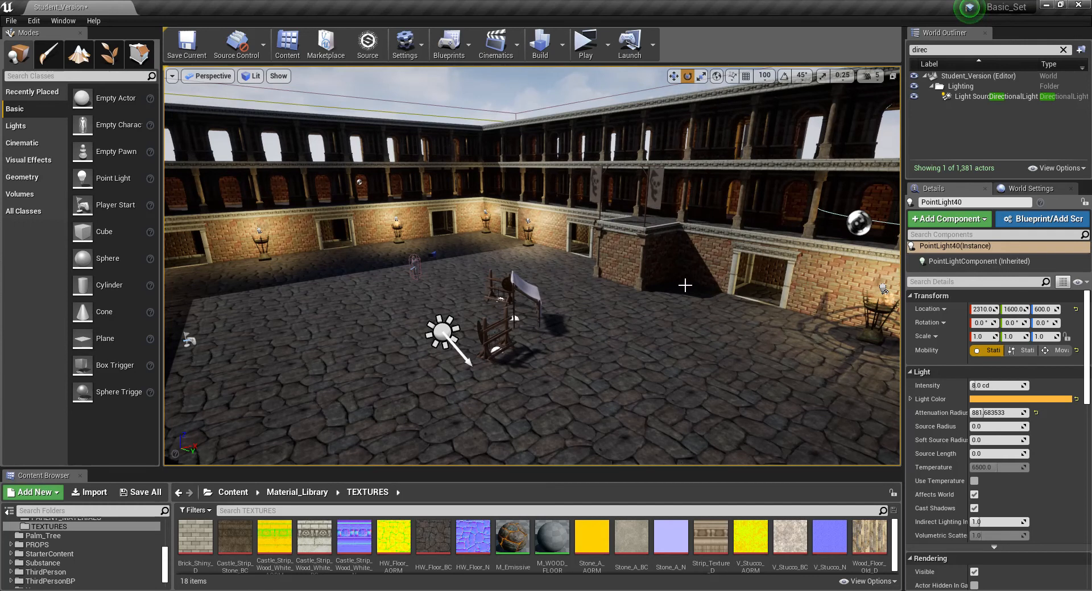
pyautogui.press('w')
pyautogui.moveTo(533, 285); pyautogui.dragTo(525, 306, button='right')
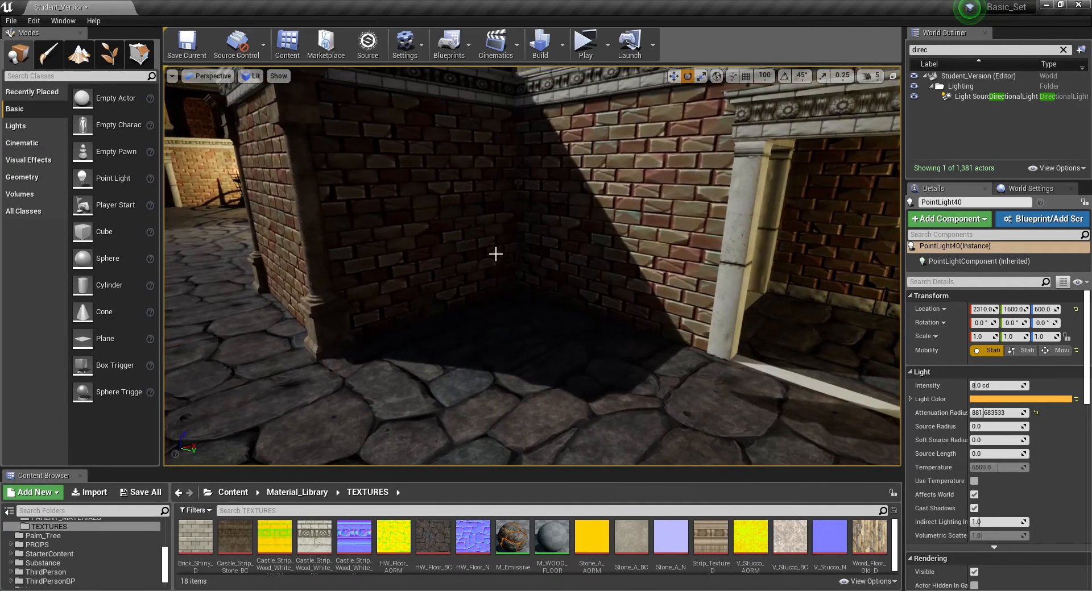
pyautogui.press('s')
pyautogui.moveTo(619, 367); pyautogui.dragTo(370, 323, button='right')
pyautogui.press('s')
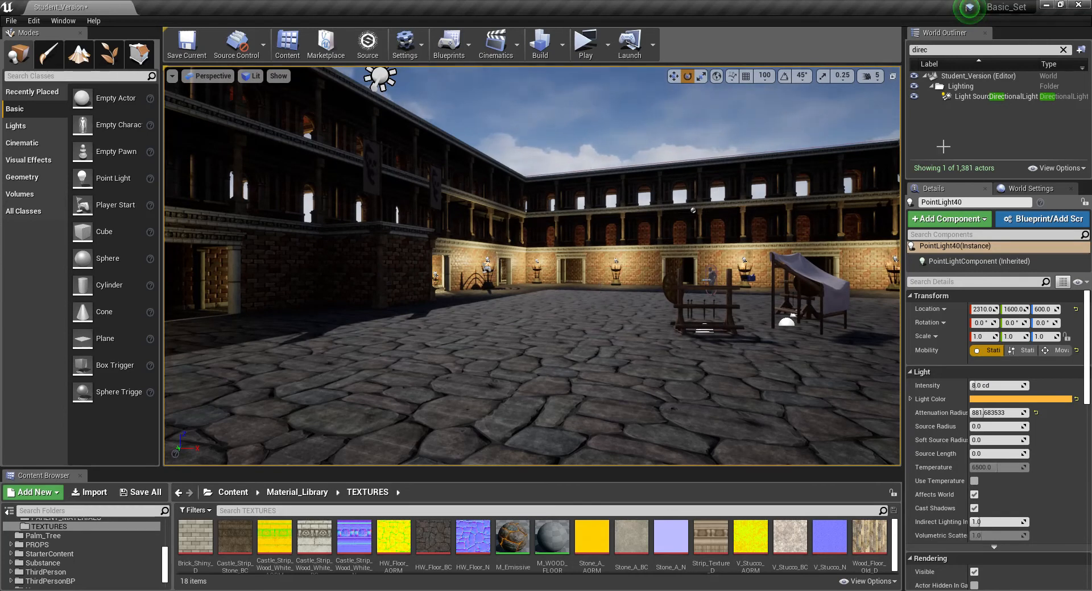
# Find the directional light by filtering the level's actors for "direct" and set its Intensity to 3.14 lux
pyautogui.moveTo(936, 50); pyautogui.dragTo(911, 51)
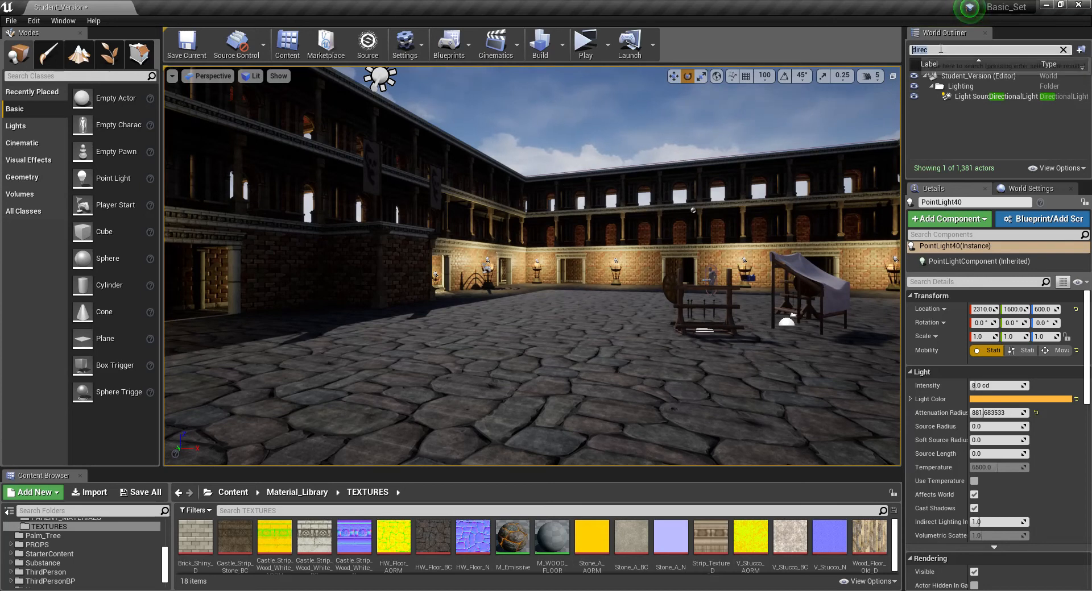
pyautogui.write('direct')
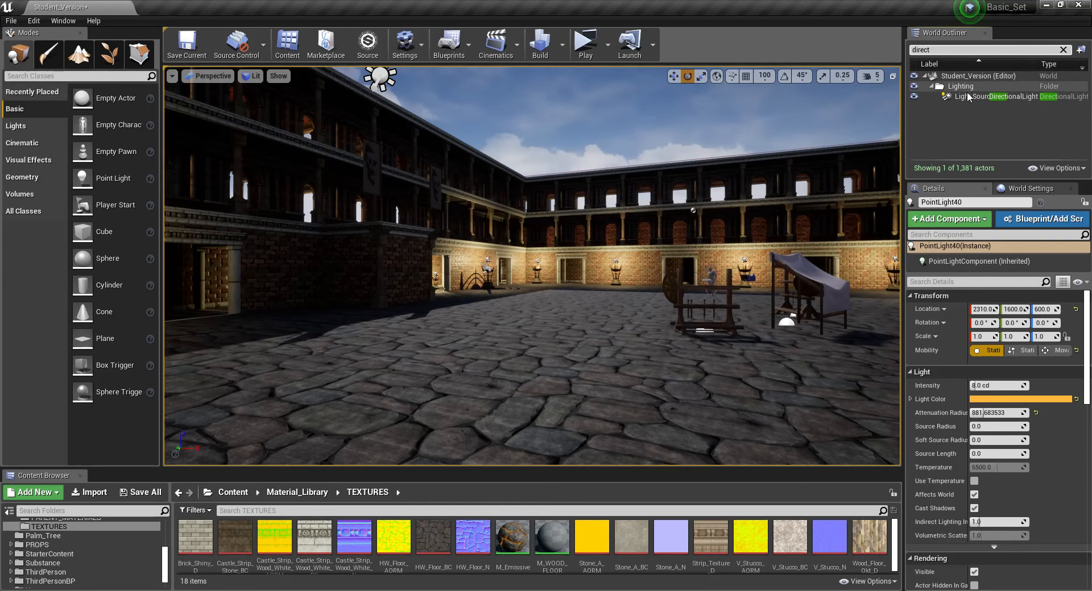
pyautogui.click(967, 96)
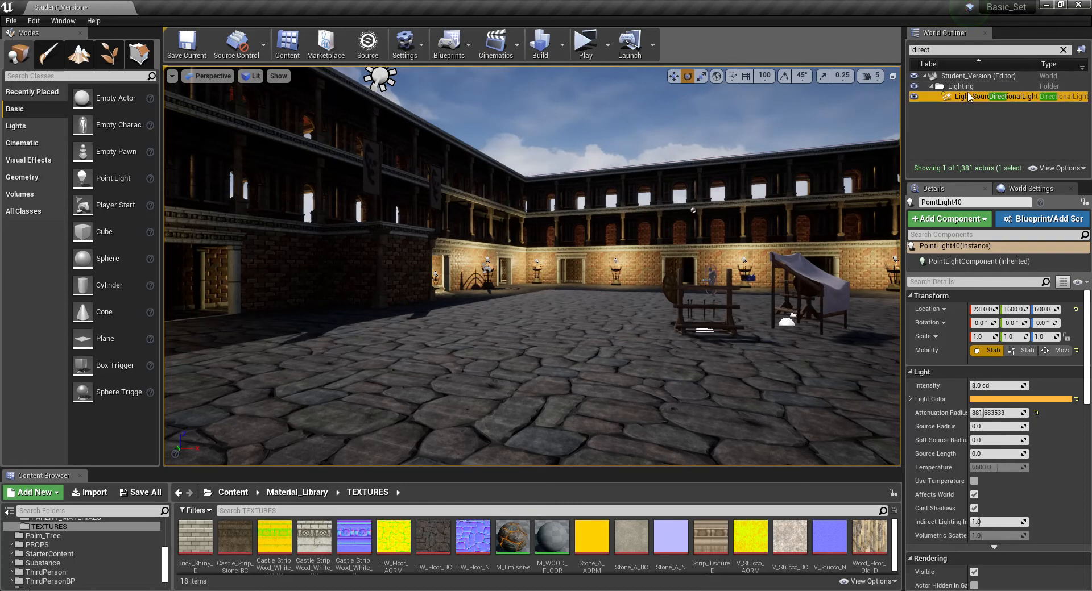
pyautogui.click(988, 385)
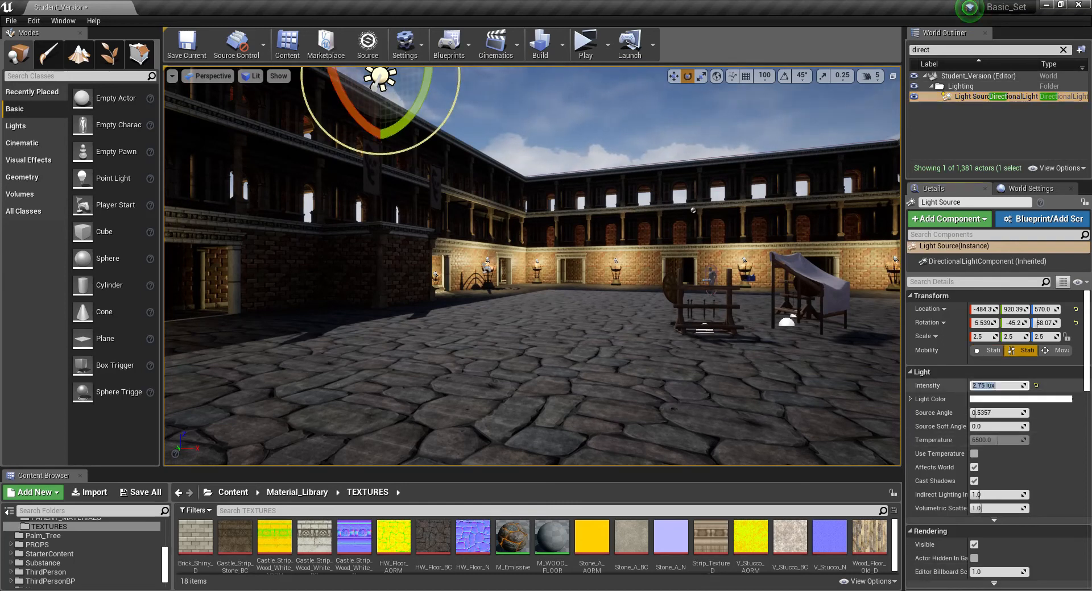
pyautogui.write('3.14')
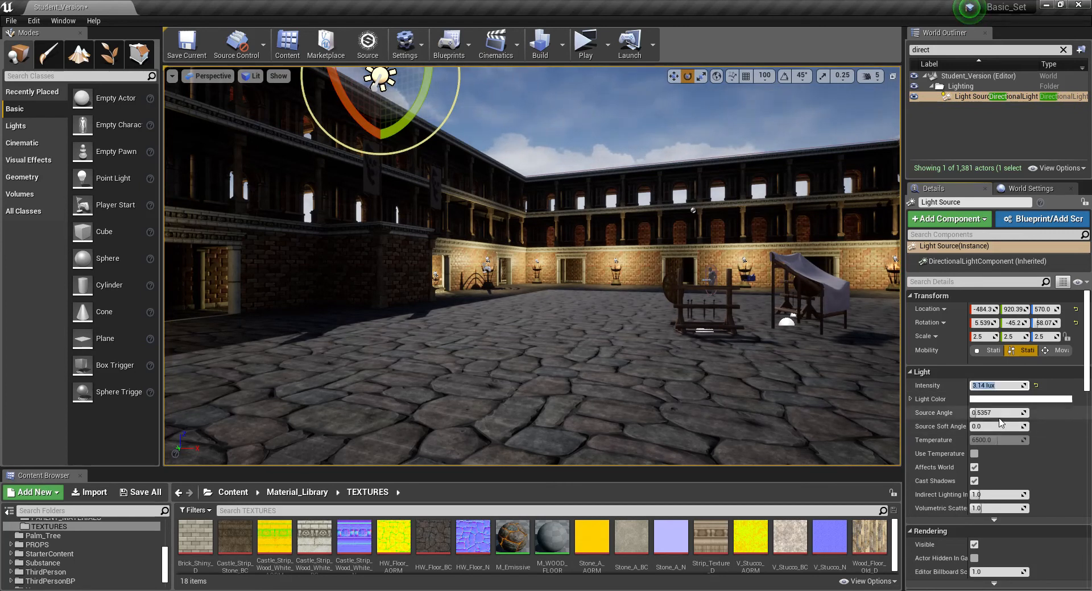
# Set the directional light's Indirect Lighting Intensity to 3.0, widening the property name column to show full labels
pyautogui.click(984, 495)
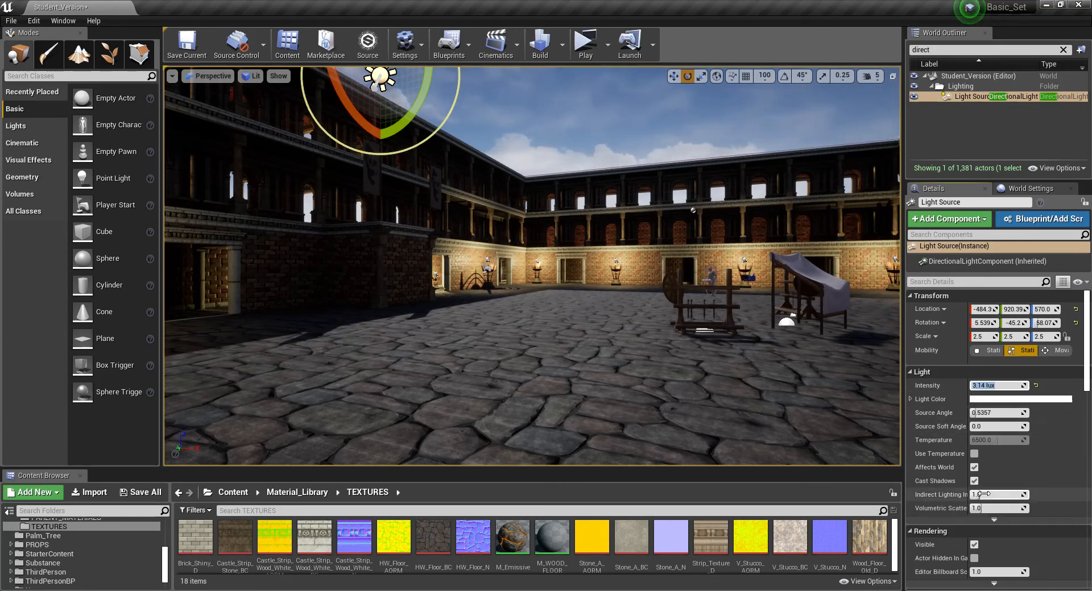
pyautogui.moveTo(967, 449); pyautogui.dragTo(1003, 458)
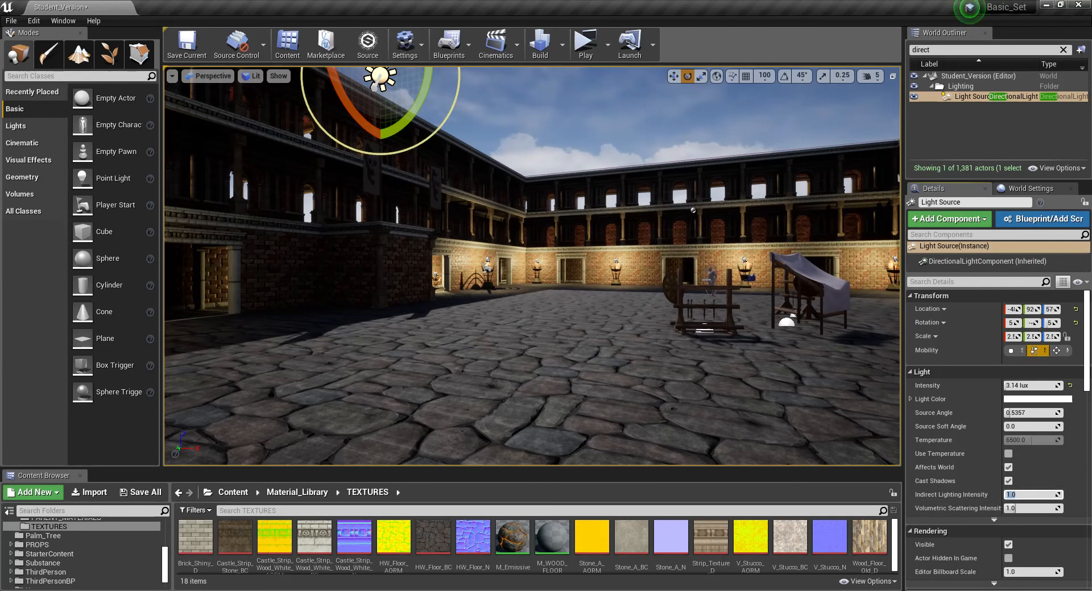
pyautogui.press('Return')
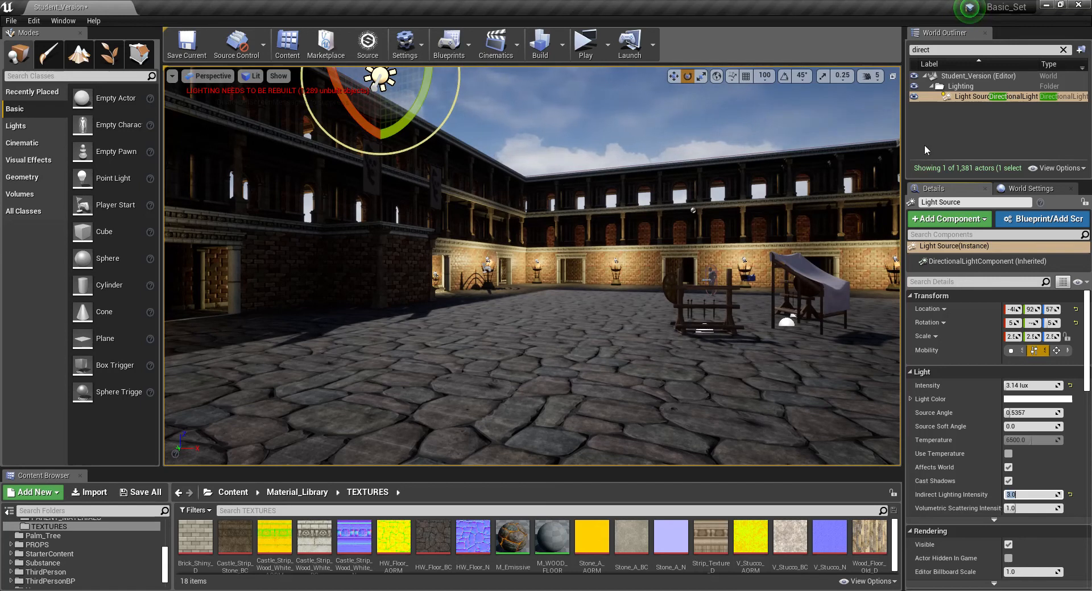
# Find the SkyLight by filtering the level's actors for "skyl" and set its Indirect Lighting Intensity to 3.0
pyautogui.moveTo(939, 51); pyautogui.dragTo(864, 72)
pyautogui.write('skyl')
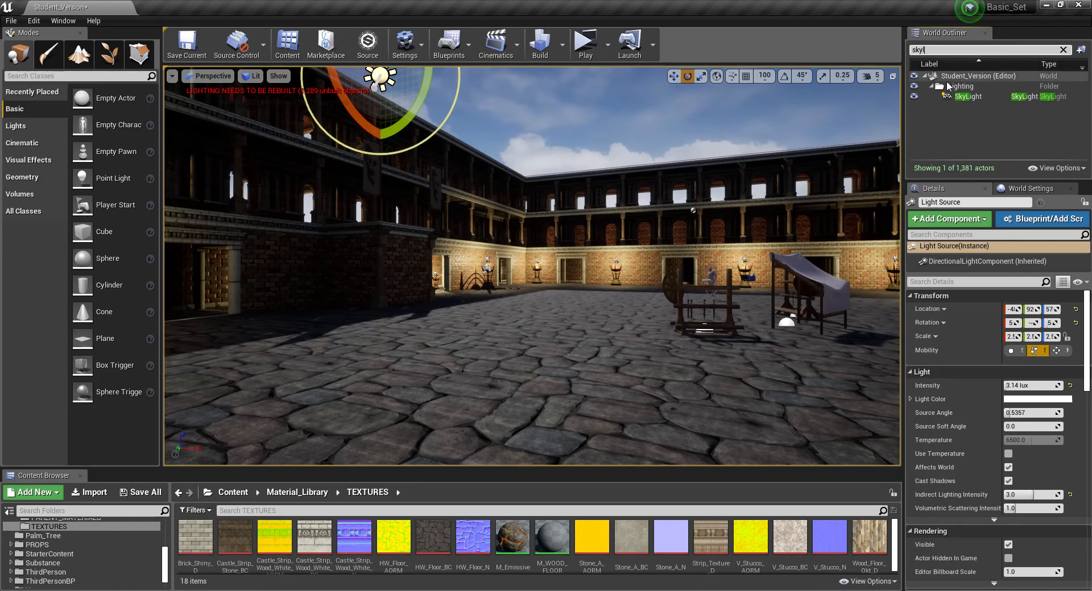
pyautogui.click(965, 97)
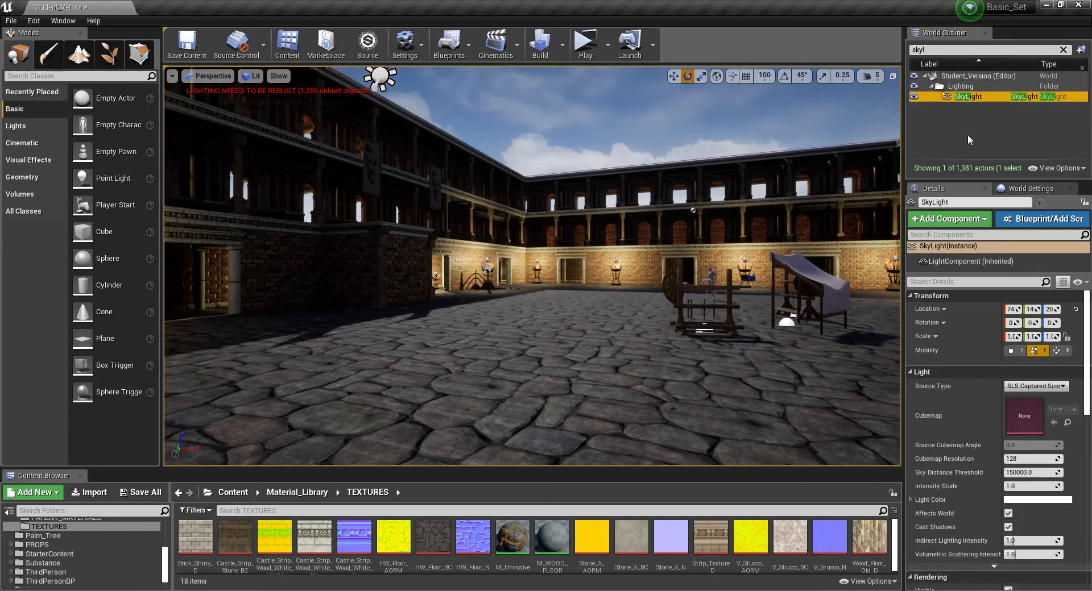
pyautogui.click(1022, 541)
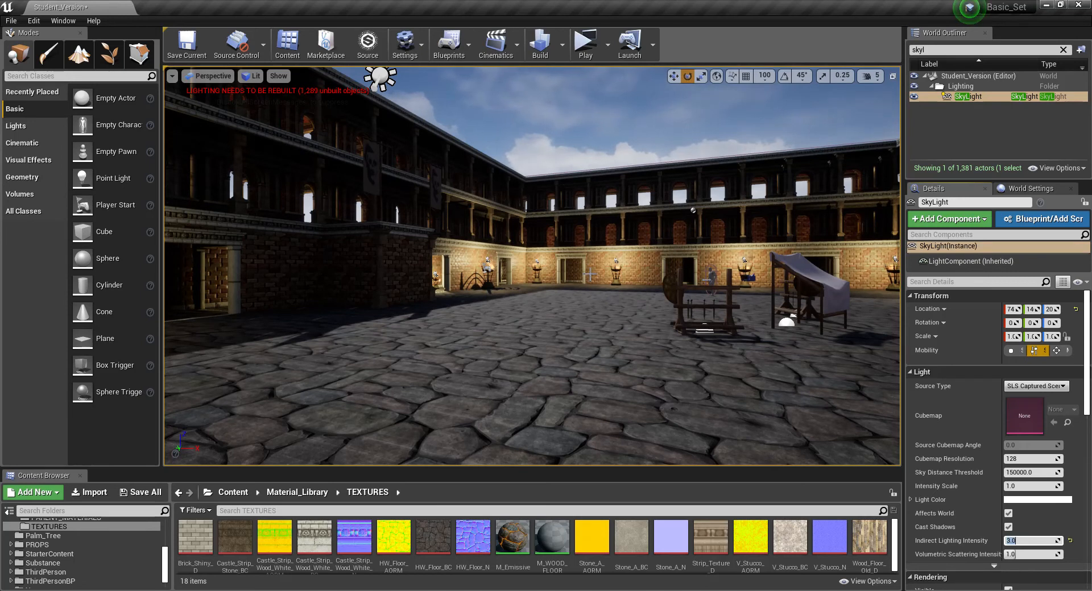
pyautogui.write('3.0')
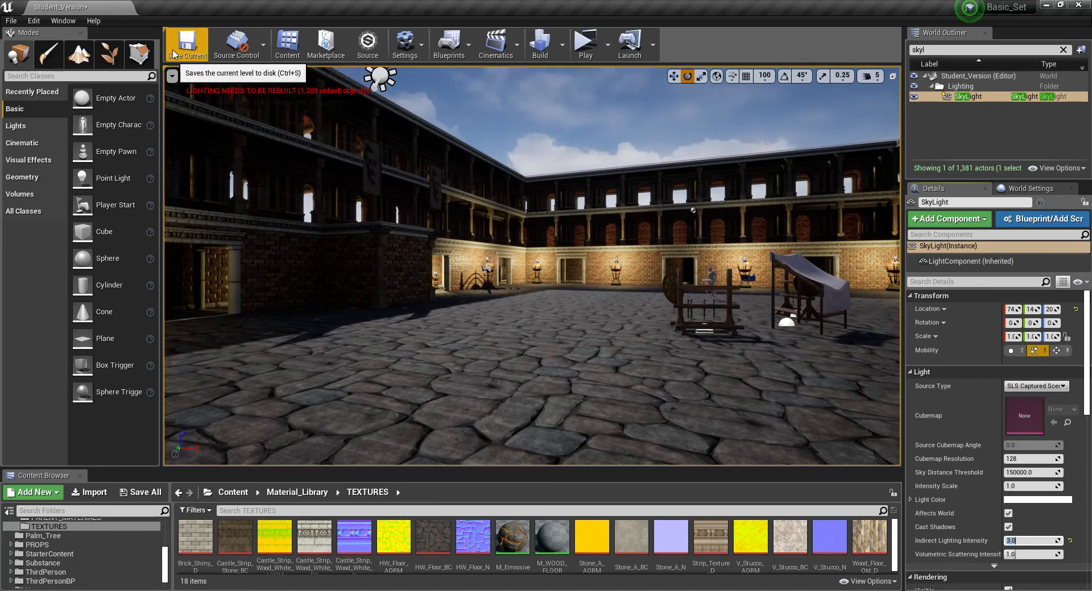
# Save the current level and build its lighting with the raised indirect intensities
pyautogui.click(199, 50)
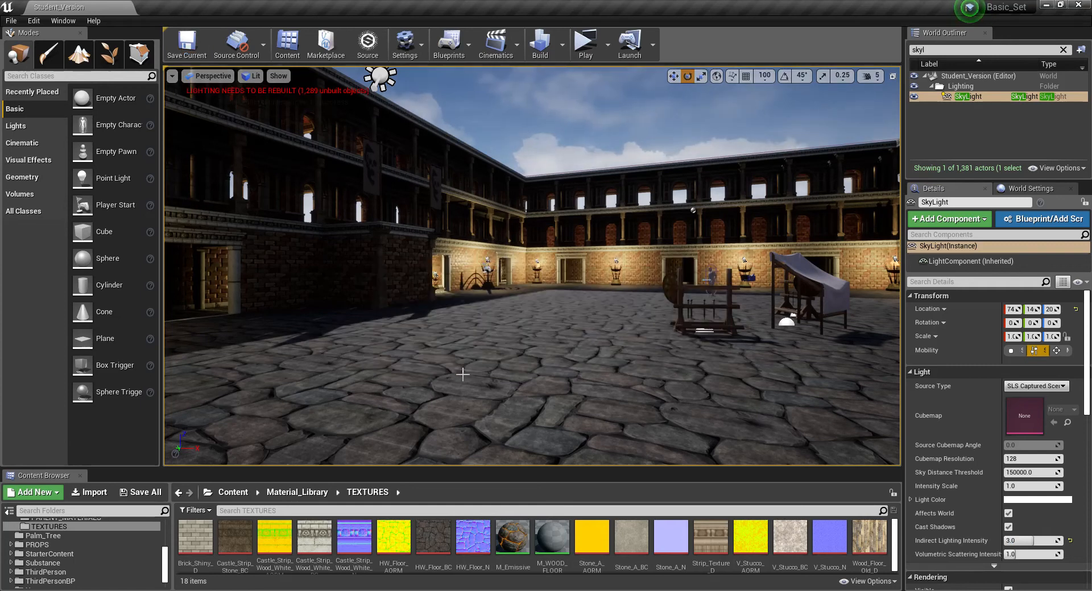
pyautogui.moveTo(462, 374); pyautogui.dragTo(462, 409)
pyautogui.click(540, 46)
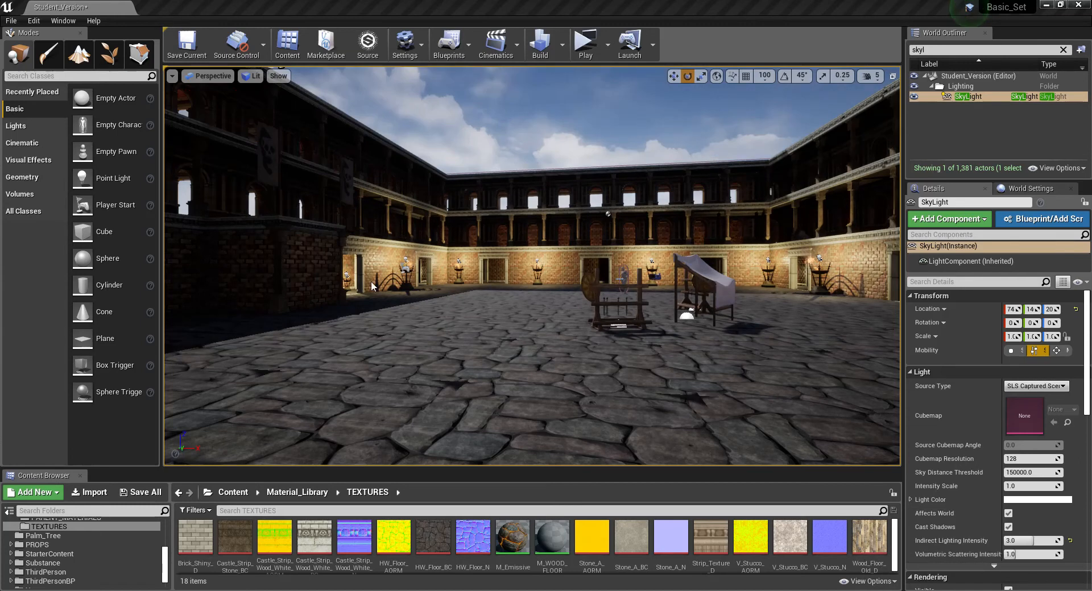
# Examine the baked light and shadows on the courtyard walls, galleries and braziers using the Lighting Only view mode
pyautogui.click(574, 258)
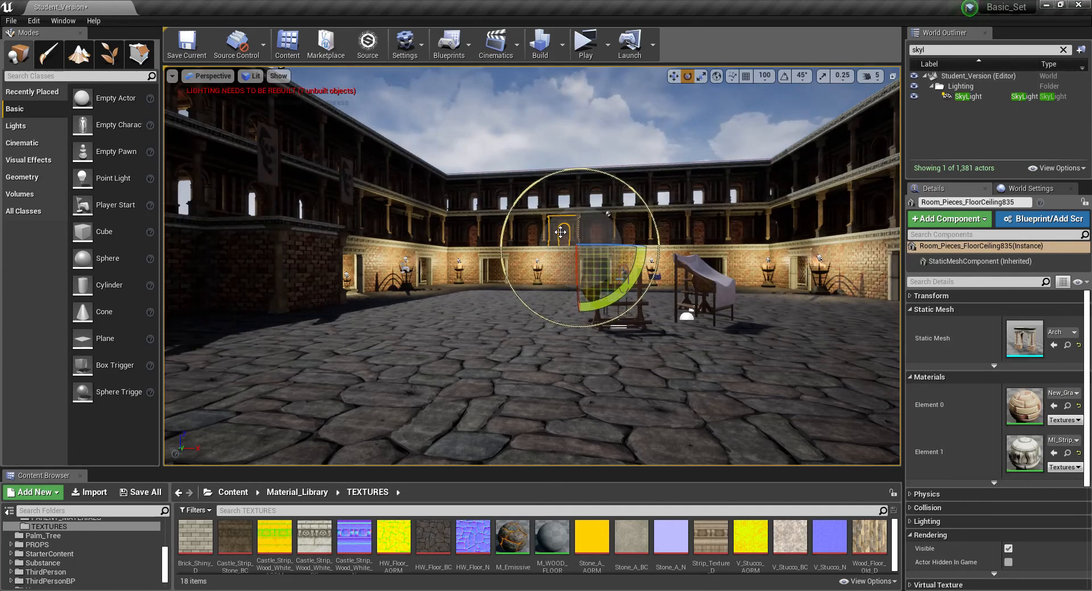
pyautogui.press('Escape')
pyautogui.moveTo(462, 334)
pyautogui.mouseDown(button='right')
pyautogui.moveTo(486, 318)
pyautogui.moveTo(592, 319)
pyautogui.moveTo(458, 338)
pyautogui.mouseUp(button='right')
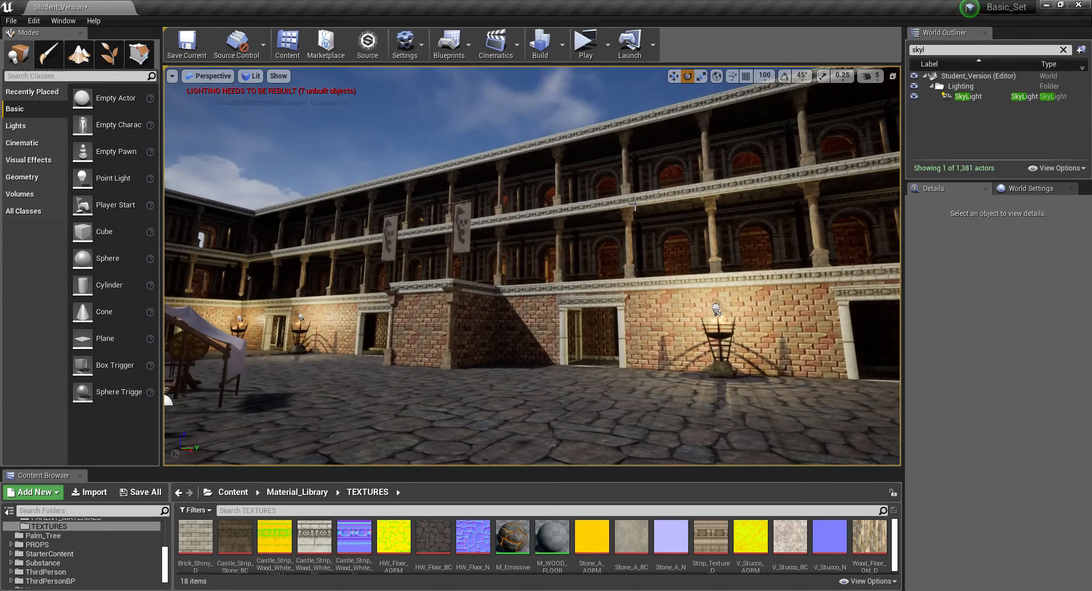
pyautogui.click(253, 76)
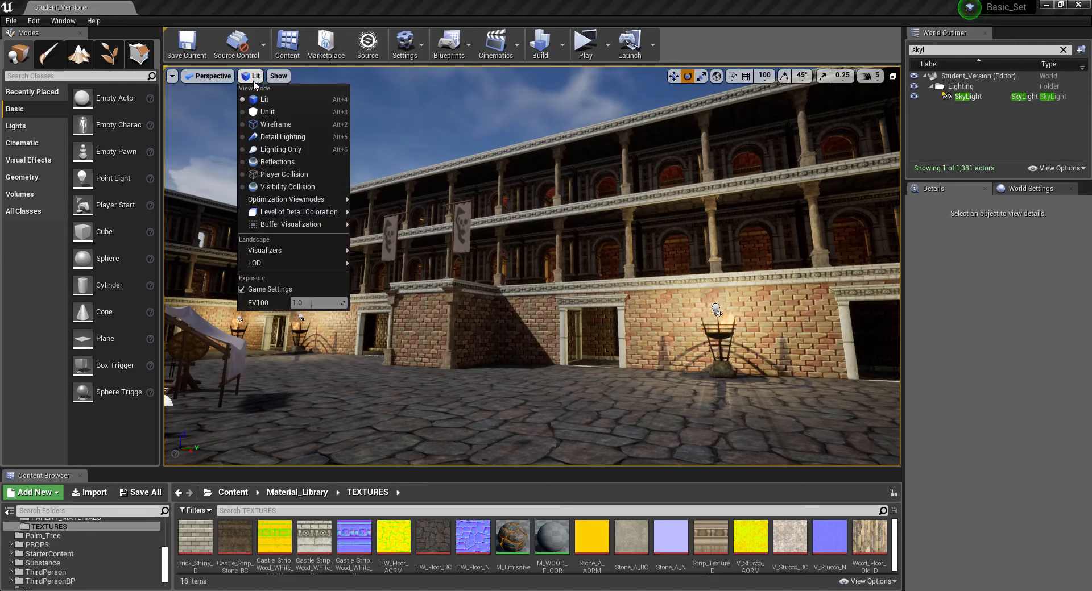
pyautogui.click(268, 149)
pyautogui.click(511, 381)
pyautogui.moveTo(511, 381); pyautogui.dragTo(475, 373, button='right')
pyautogui.press('s')
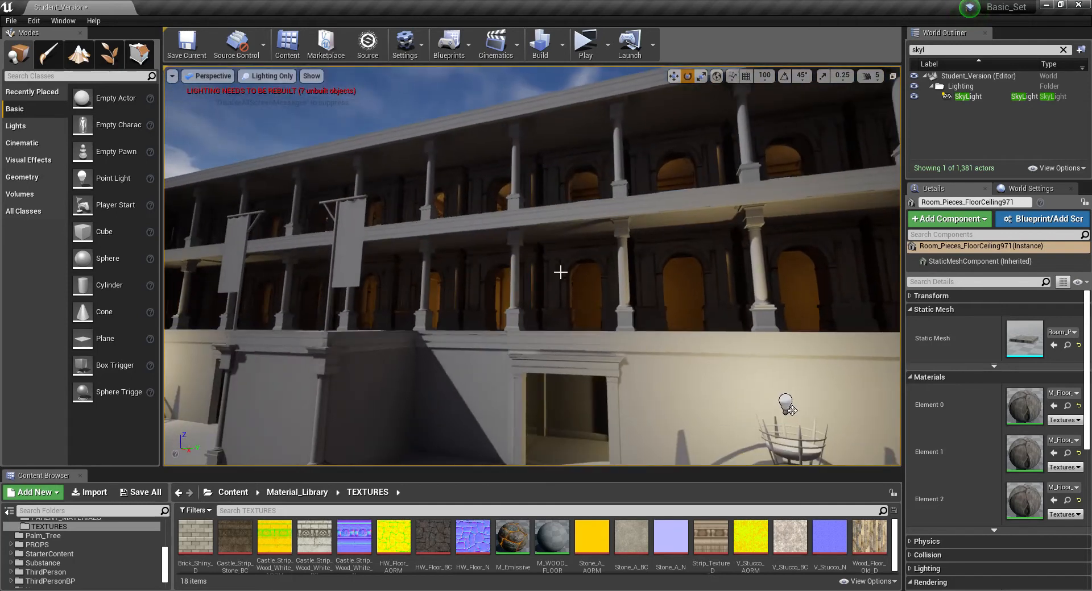
pyautogui.moveTo(634, 284); pyautogui.dragTo(392, 304, button='right')
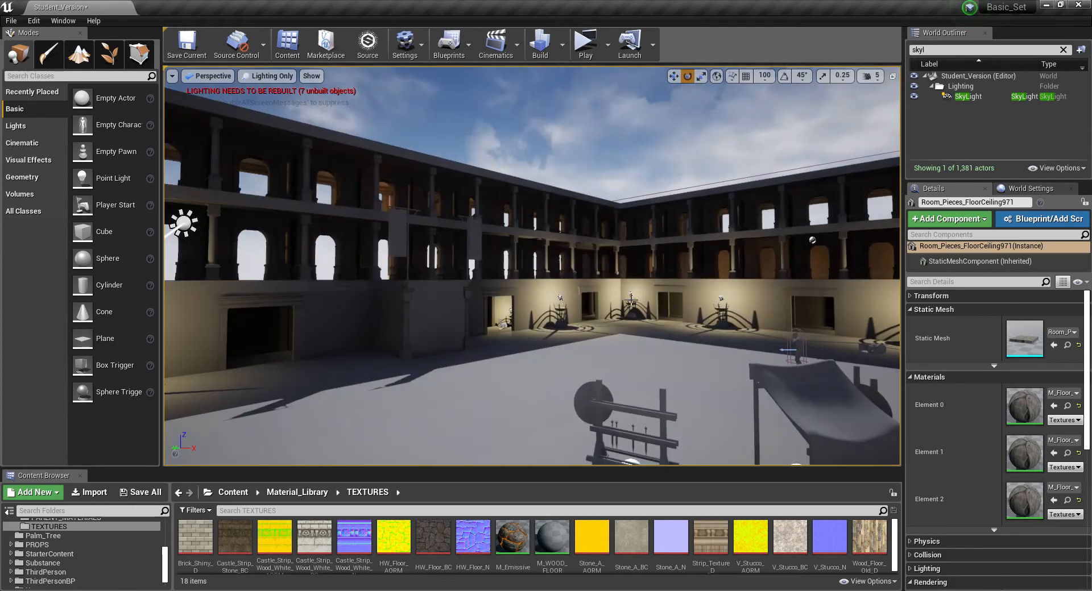
pyautogui.moveTo(581, 361); pyautogui.dragTo(285, 362, button='right')
pyautogui.moveTo(547, 337); pyautogui.dragTo(390, 337, button='right')
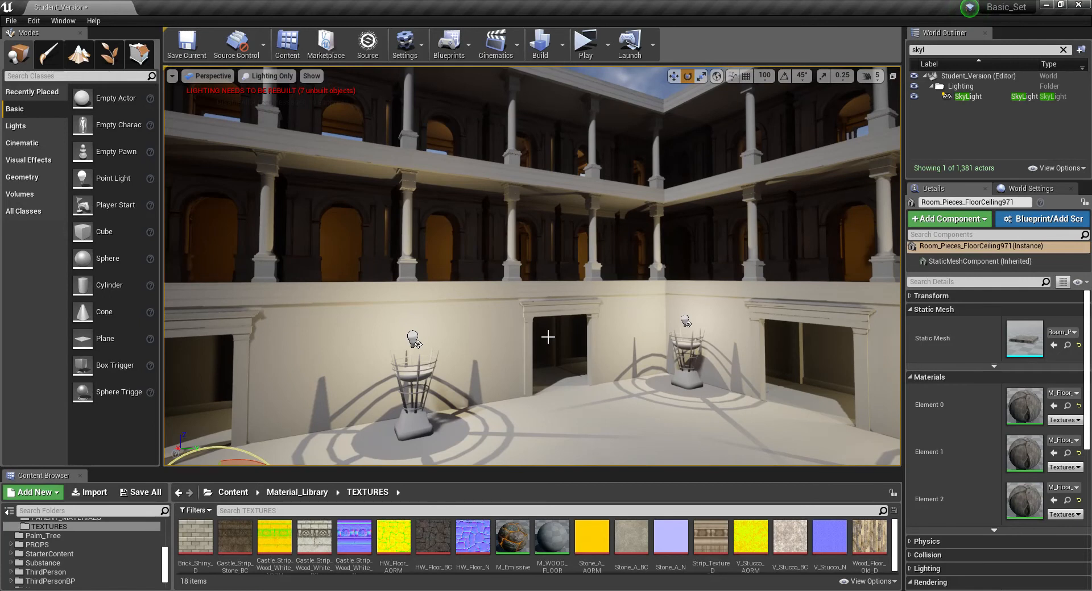
# Clear the selection, return the viewport to the Lit view mode and look over the whole courtyard
pyautogui.press('Escape')
pyautogui.click(270, 76)
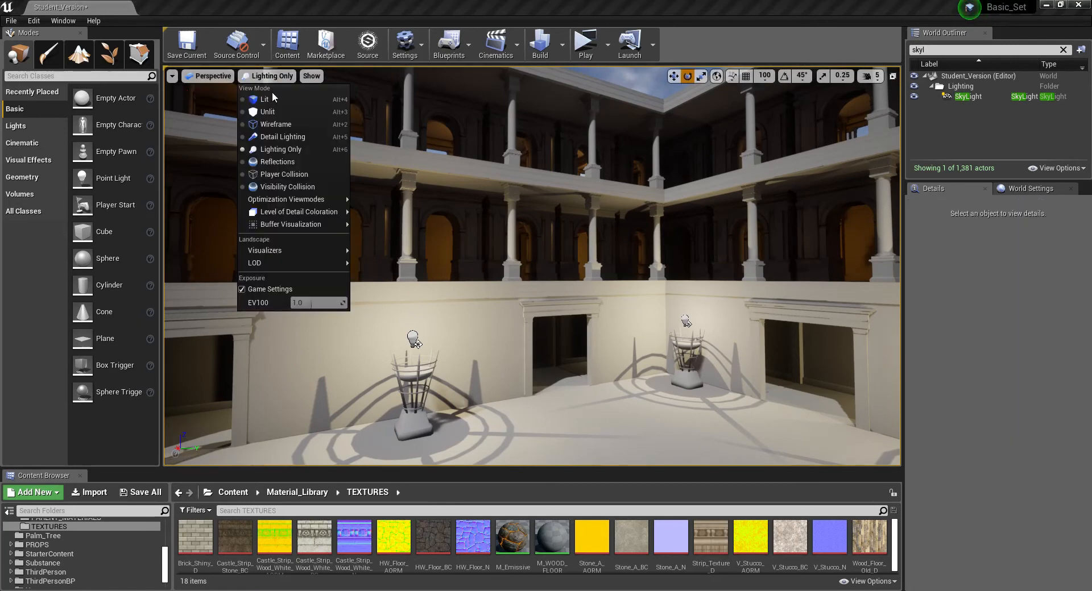
pyautogui.click(273, 100)
pyautogui.moveTo(422, 310); pyautogui.dragTo(245, 303, button='right')
pyautogui.press('s')
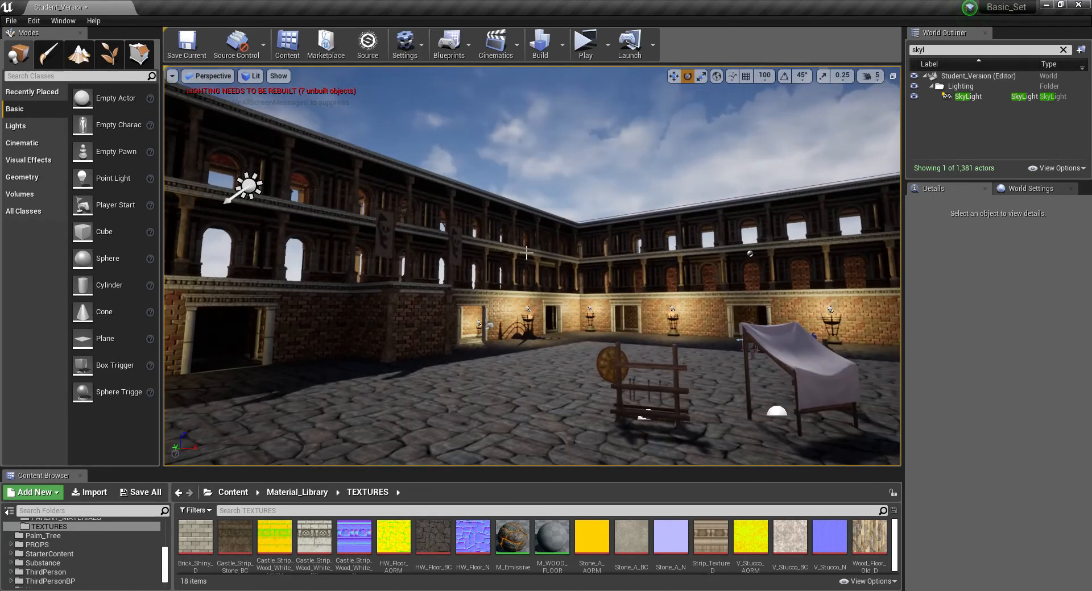
# Select the SkyLight and reveal its advanced Light properties, including the lower hemisphere settings
pyautogui.click(965, 96)
pyautogui.scroll(-3, 1005, 397)
pyautogui.scroll(-3, 1001, 397)
pyautogui.scroll(4, 1000, 394)
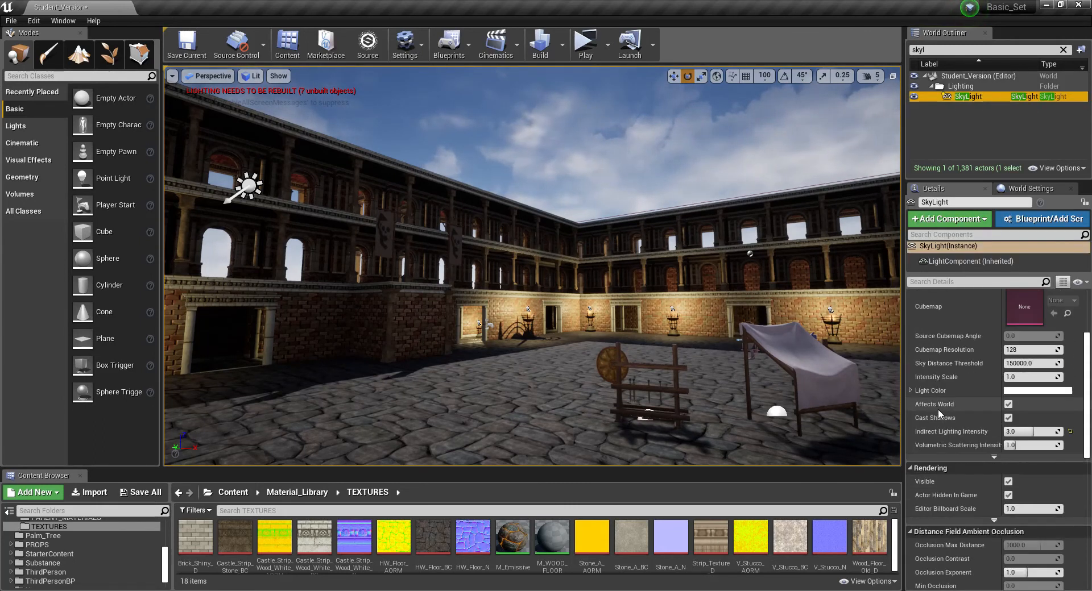
pyautogui.scroll(2, 957, 351)
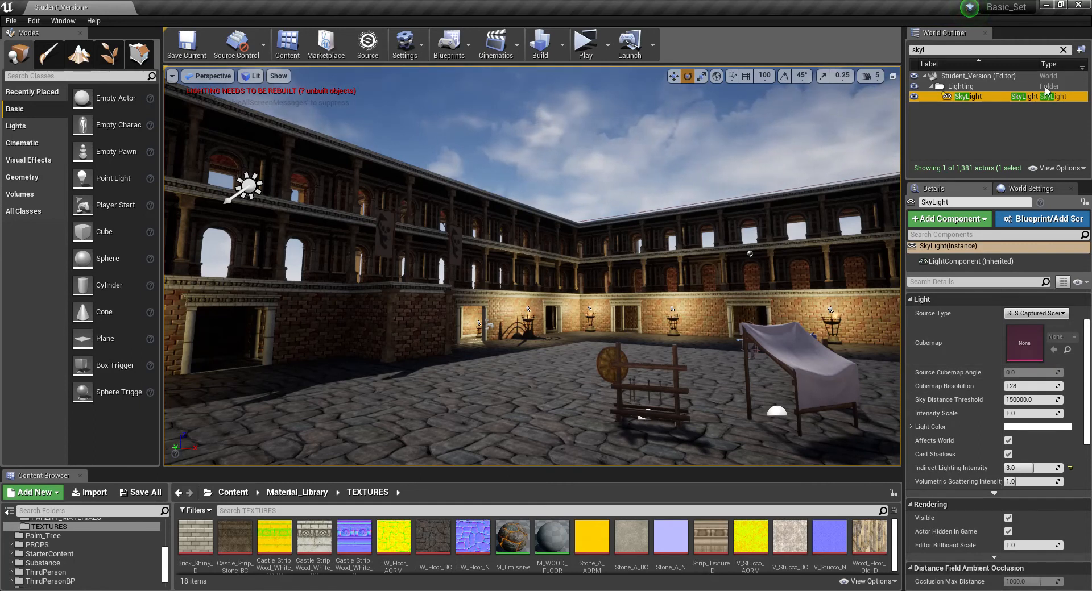
pyautogui.write('i')
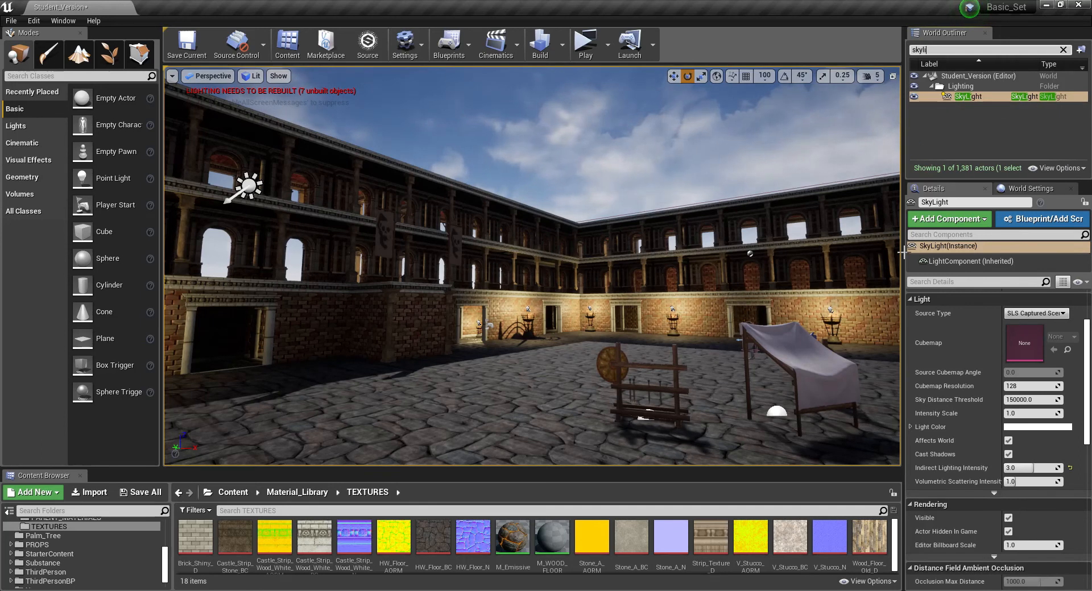
pyautogui.click(967, 96)
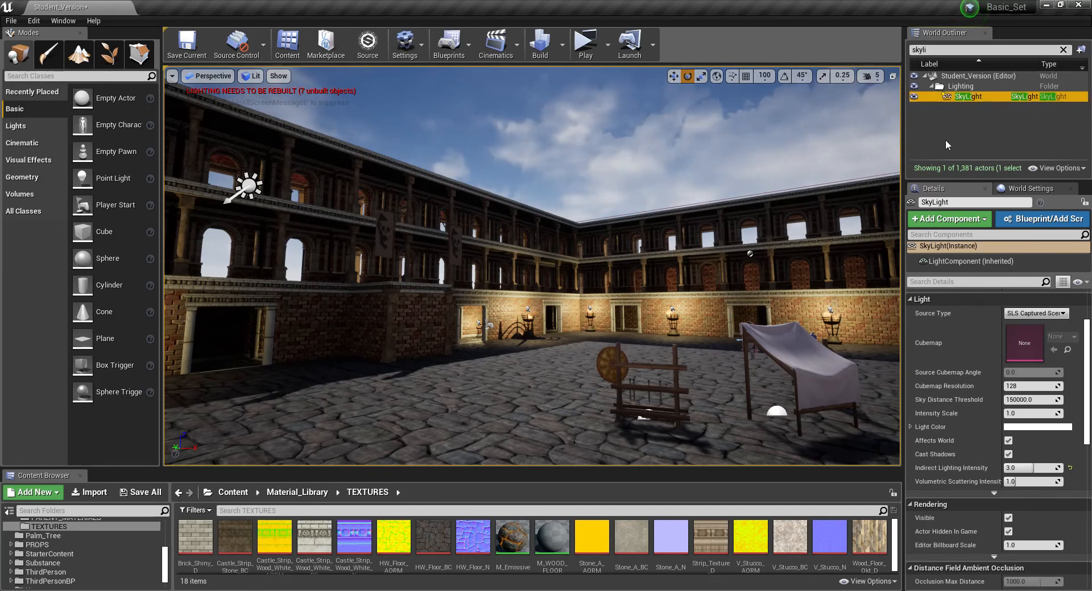
pyautogui.click(994, 494)
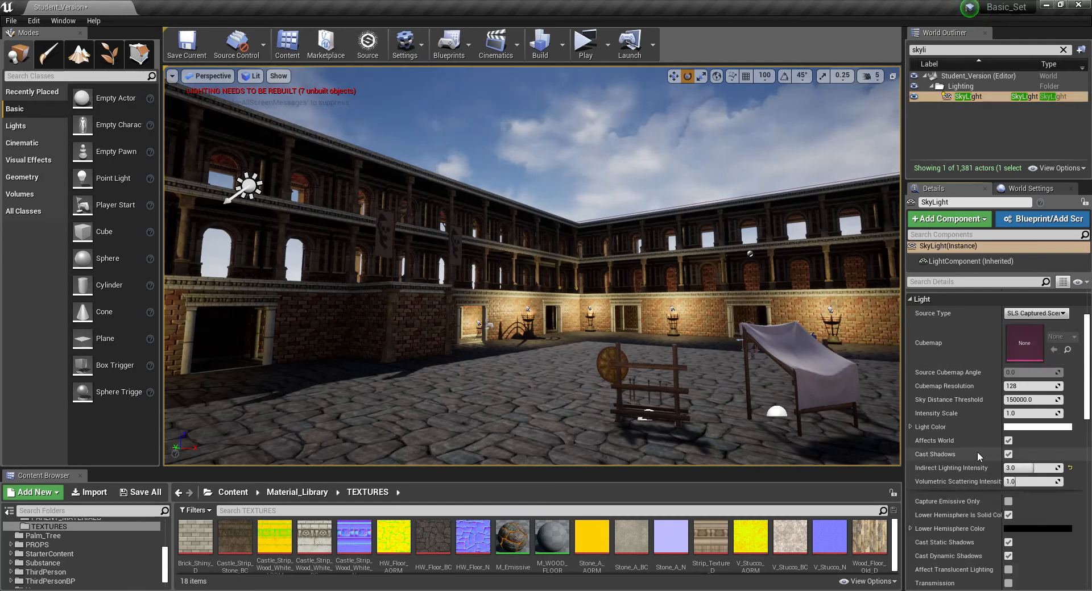
pyautogui.scroll(-2, 978, 452)
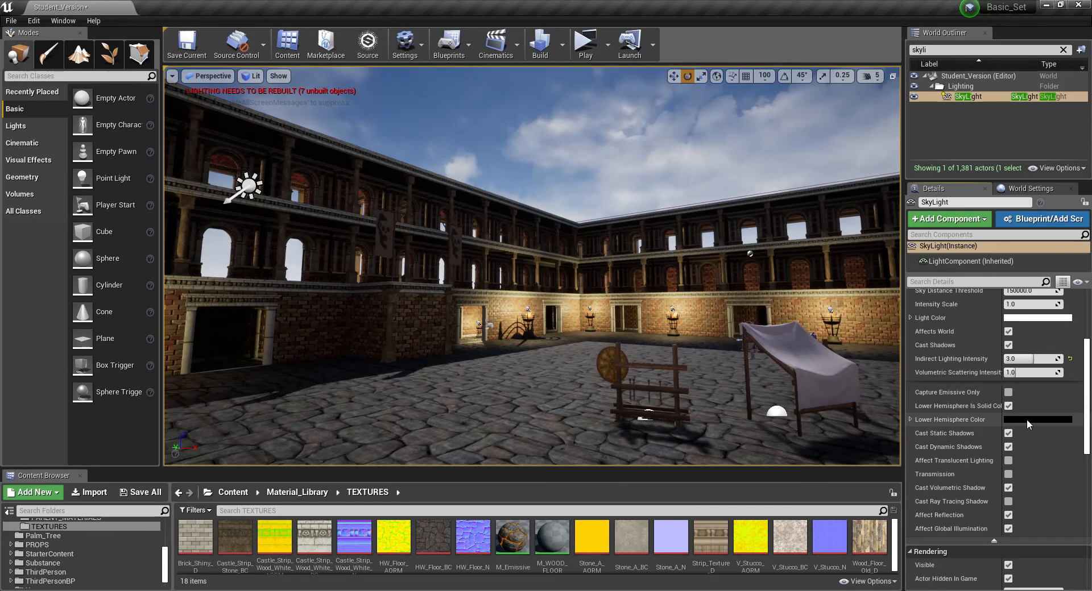
# Set the SkyLight's Lower Hemisphere Color to a dark brown, hex sRGB 403630FF
pyautogui.click(1018, 419)
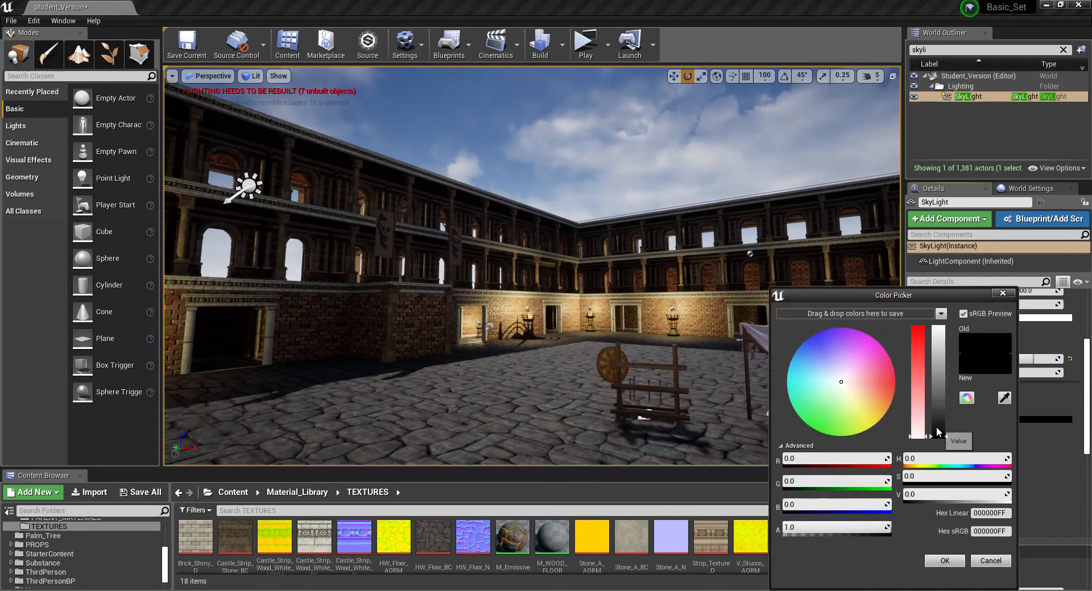
pyautogui.moveTo(938, 430); pyautogui.dragTo(939, 425)
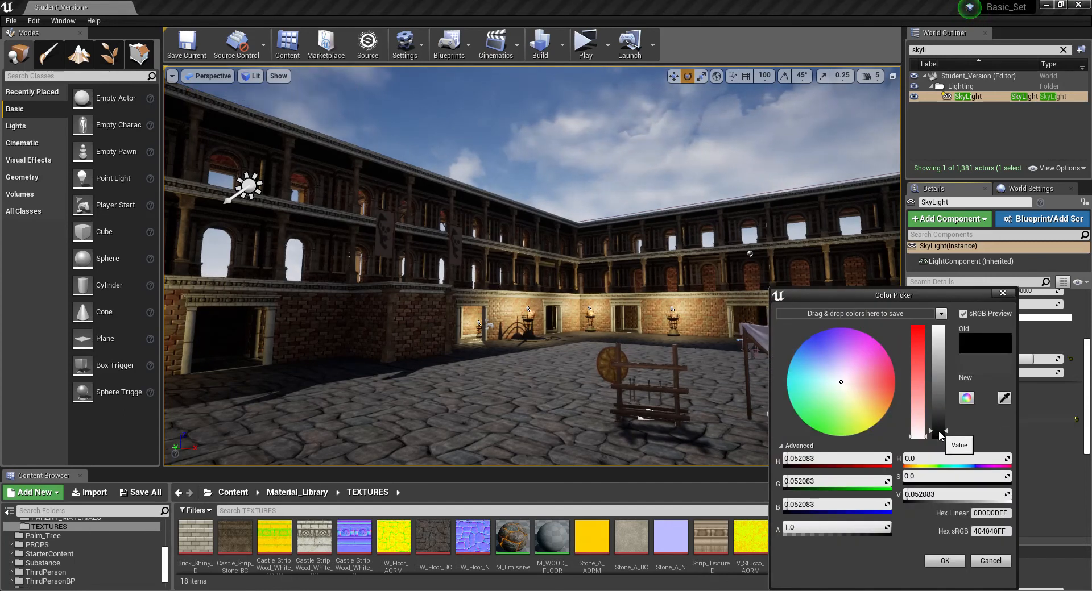
pyautogui.moveTo(876, 397); pyautogui.dragTo(862, 390)
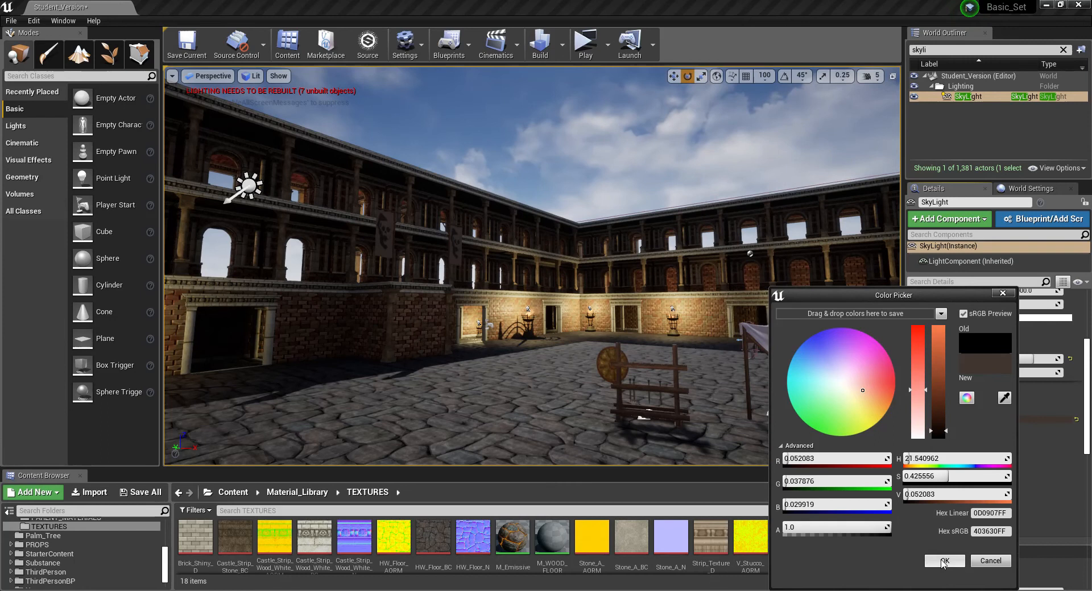
pyautogui.click(941, 560)
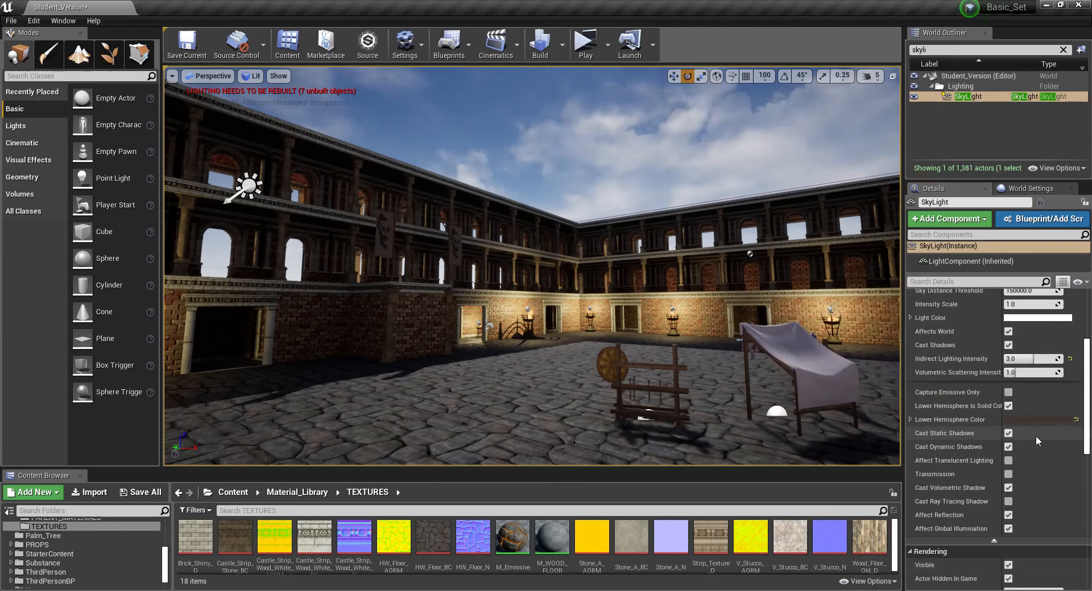
# Filter the World Outliner for "direct", select the Light Source directional light and set its Indirect Lighting Intensity to 5
pyautogui.moveTo(813, 412); pyautogui.dragTo(861, 355, button='right')
pyautogui.press('q')
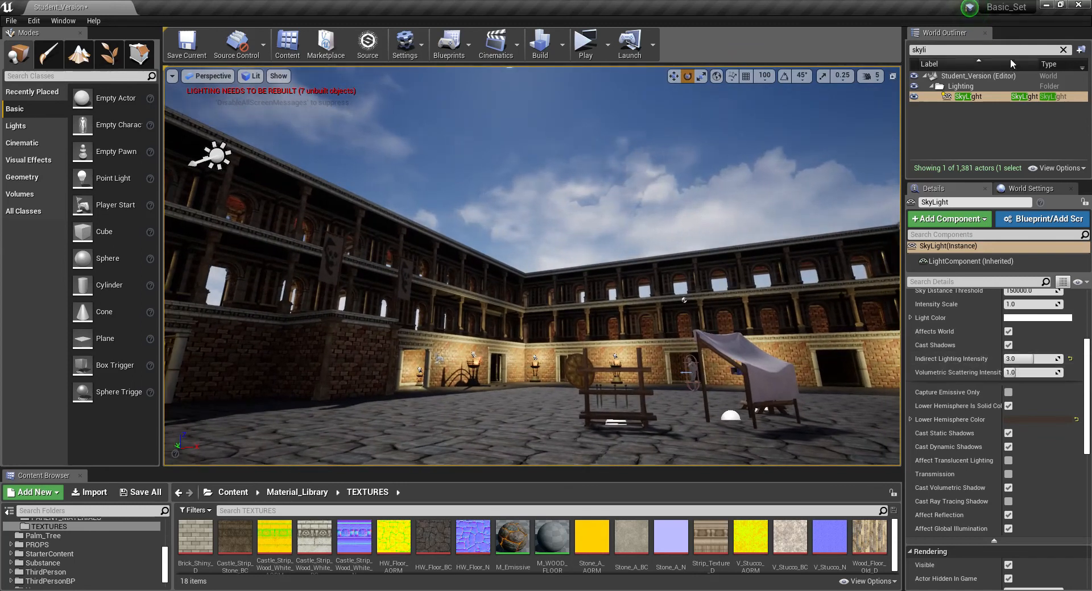
pyautogui.press('BackSpace')
pyautogui.press('BackSpace')
pyautogui.press('BackSpace')
pyautogui.press('BackSpace')
pyautogui.press('BackSpace')
pyautogui.write('direct')
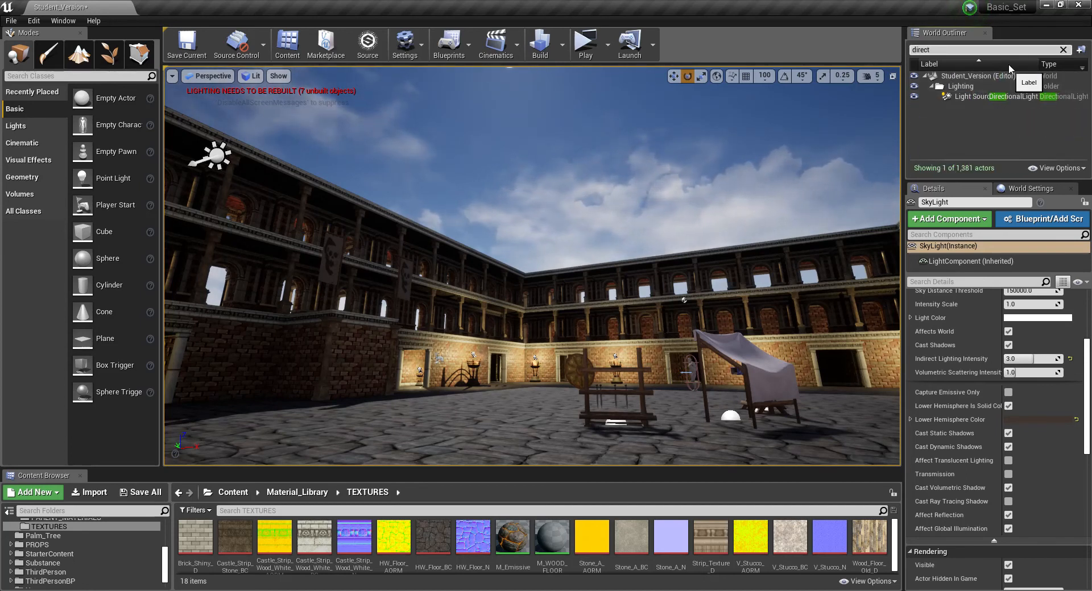
pyautogui.click(969, 96)
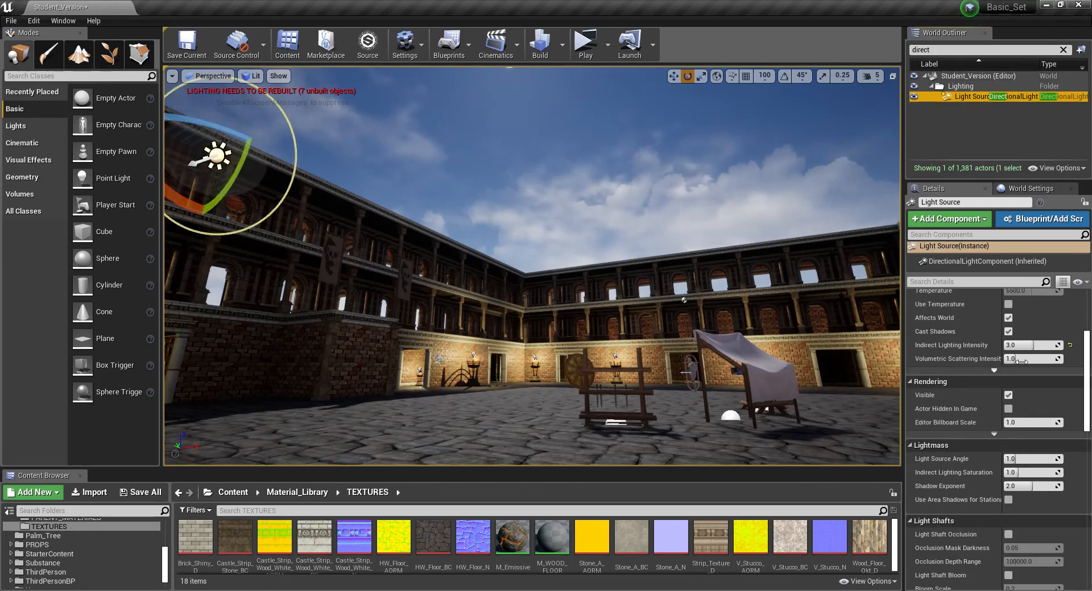
pyautogui.scroll(2, 1021, 364)
pyautogui.click(1025, 384)
pyautogui.write('5')
pyautogui.press('Return')
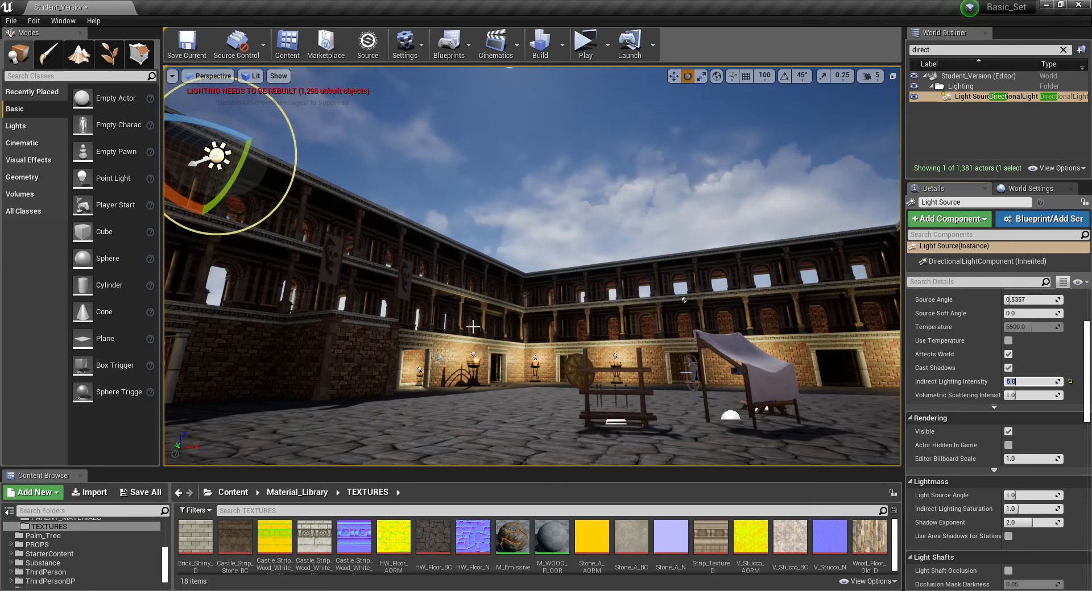
# Save all modified content, including the Student_Version map, and start building the lighting
pyautogui.click(140, 492)
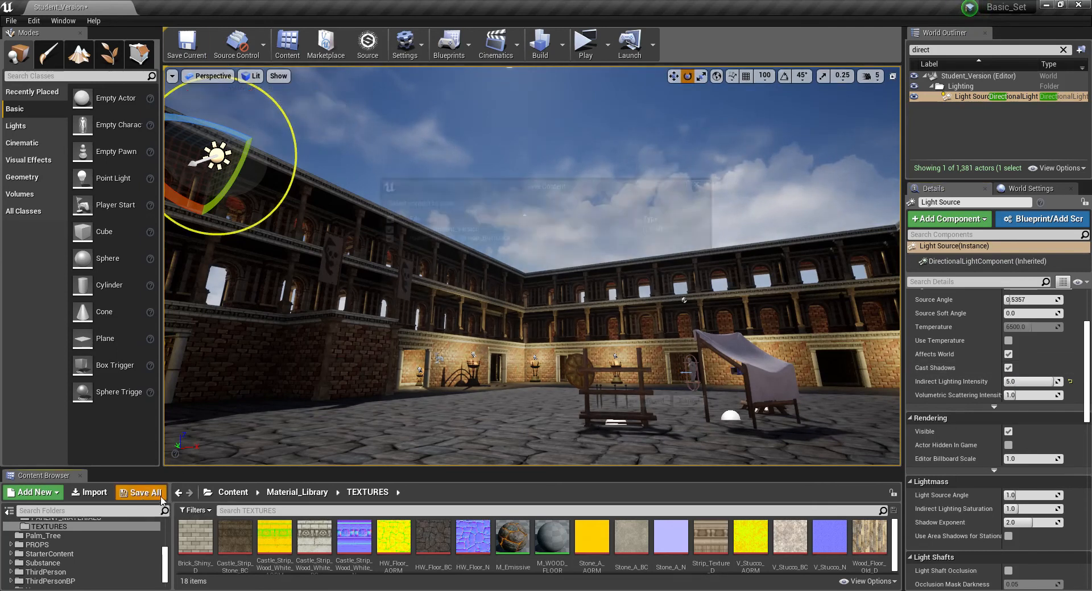
pyautogui.click(648, 405)
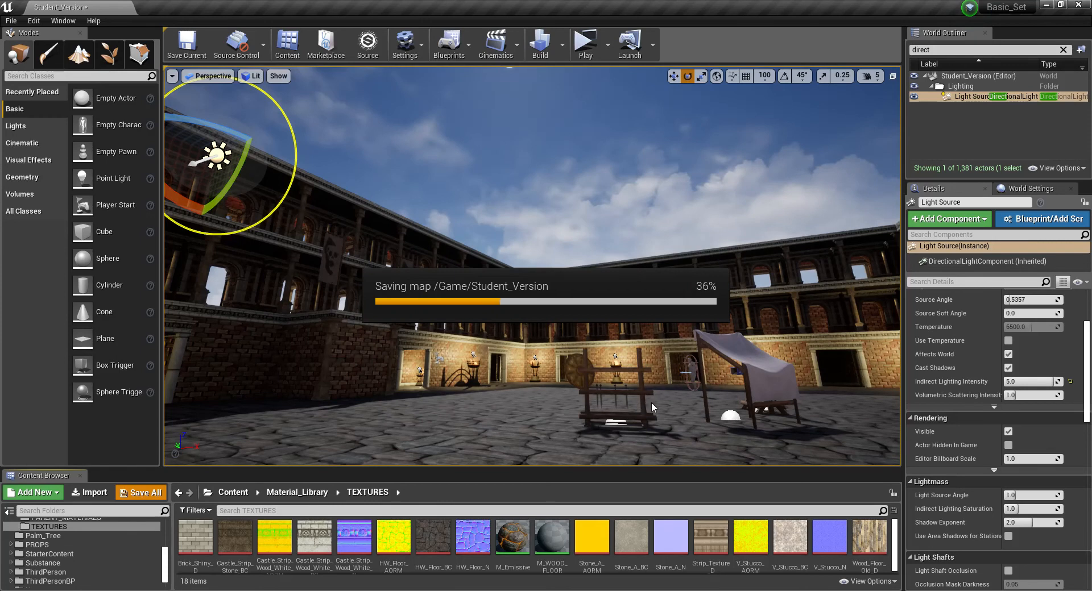
pyautogui.click(540, 46)
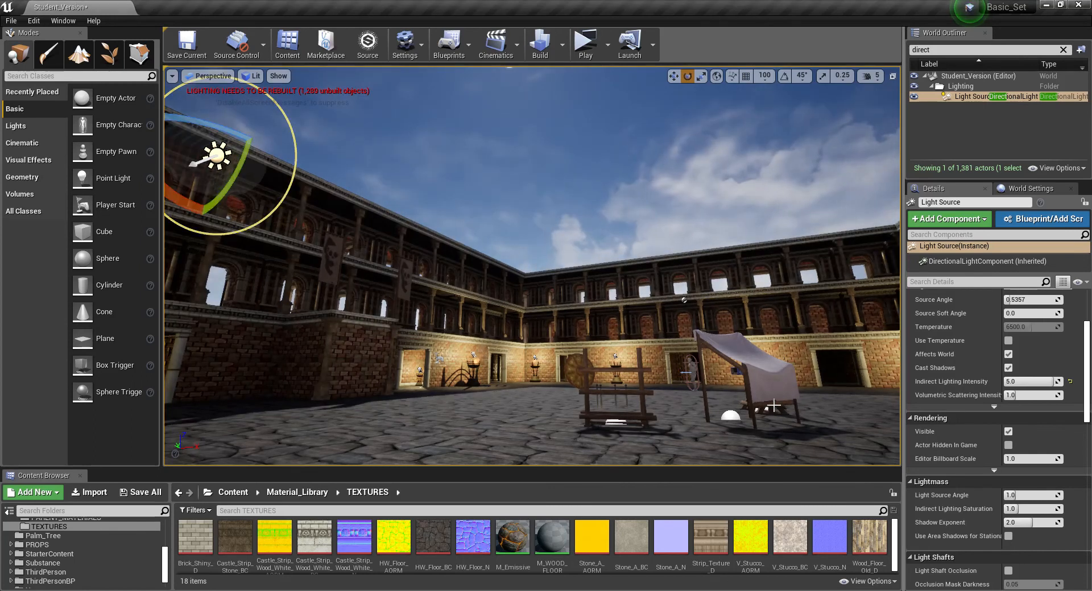
# Examine the lighting on the courtyard's brick walls, braziers and upper galleries from several viewpoints
pyautogui.moveTo(611, 397); pyautogui.dragTo(630, 301)
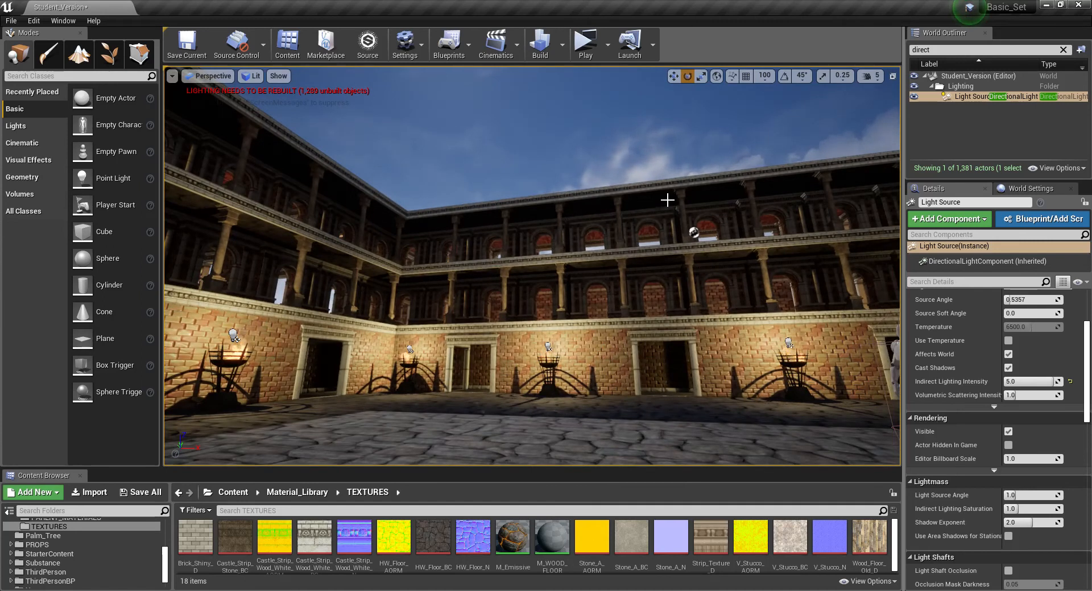
pyautogui.moveTo(580, 389); pyautogui.dragTo(503, 386)
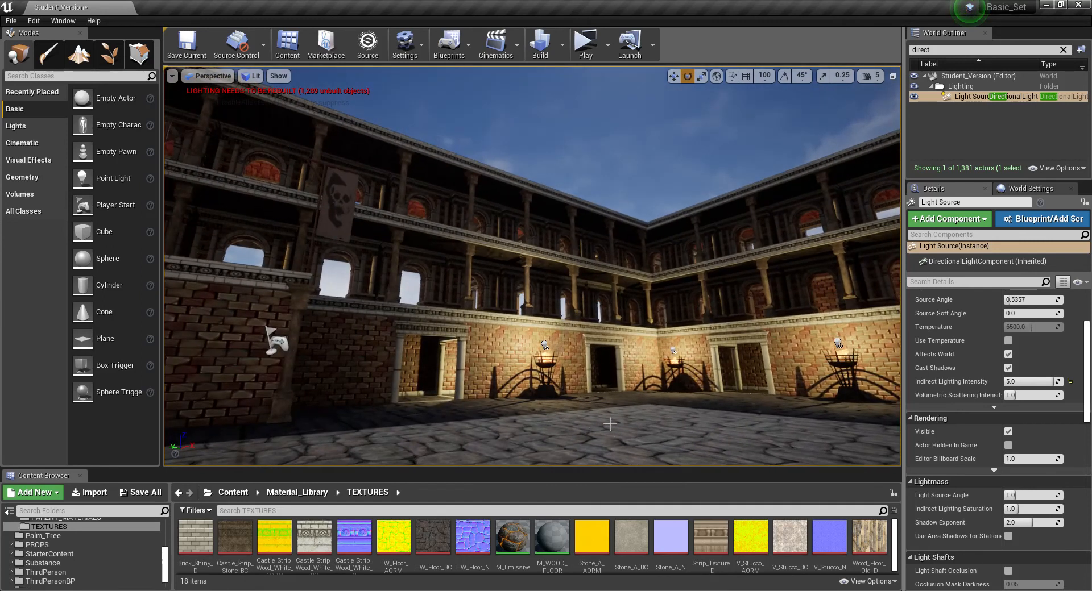
pyautogui.moveTo(623, 263); pyautogui.dragTo(830, 241, button='right')
pyautogui.press('w')
pyautogui.press('s')
pyautogui.press('w')
pyautogui.press('s')
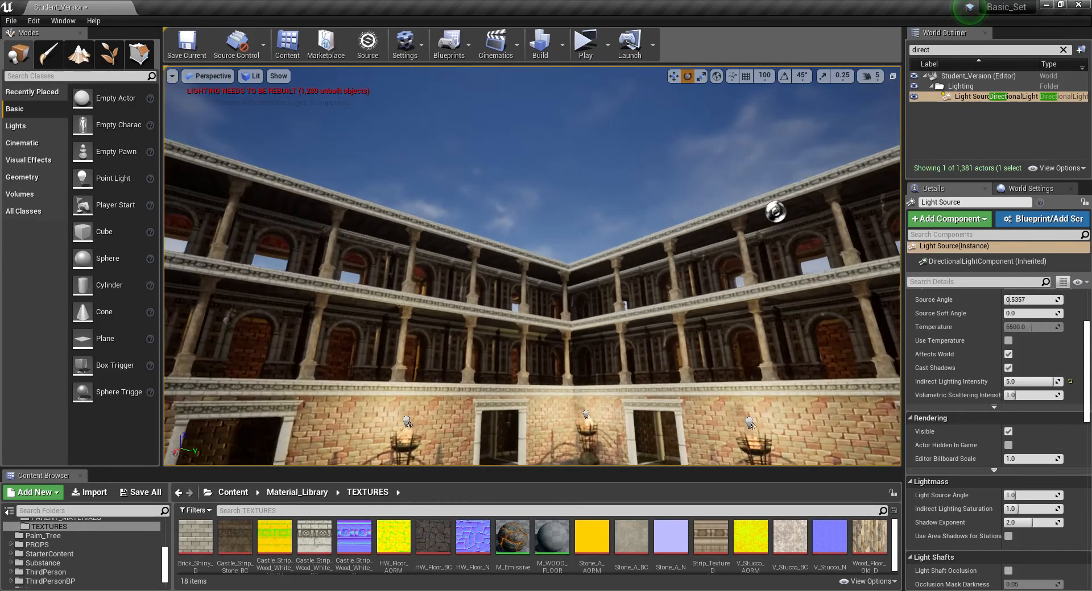
pyautogui.moveTo(638, 324); pyautogui.dragTo(633, 281)
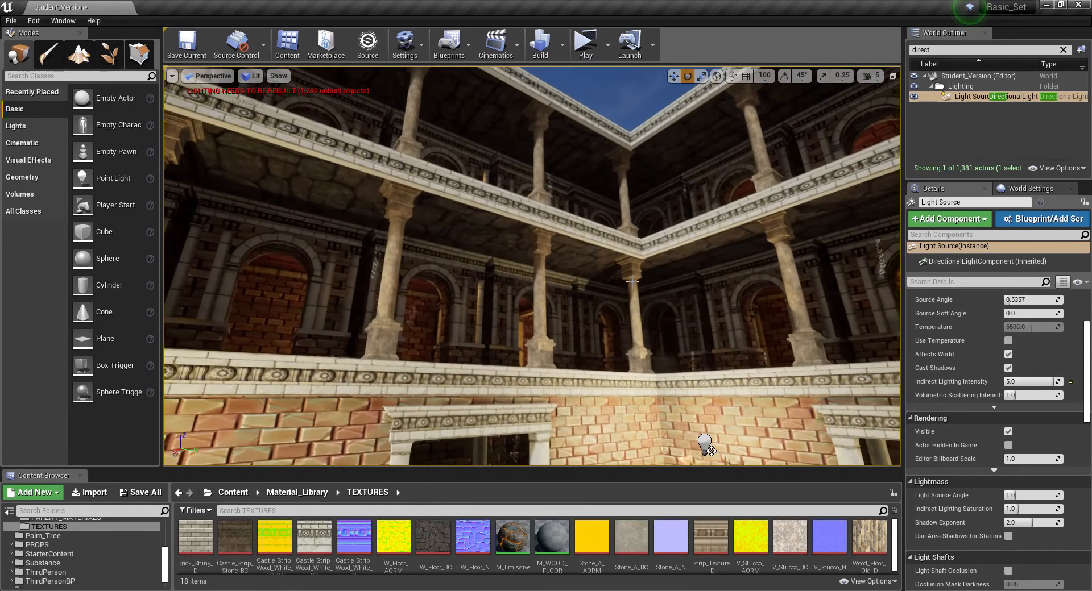
pyautogui.moveTo(636, 192); pyautogui.dragTo(644, 251)
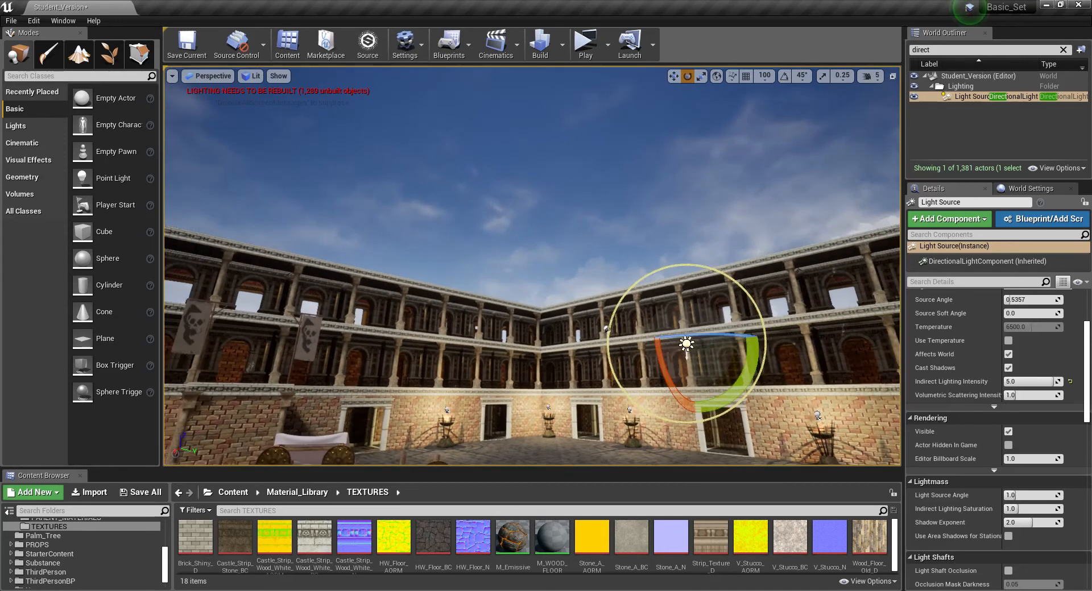
pyautogui.moveTo(618, 301); pyautogui.dragTo(621, 223)
pyautogui.moveTo(615, 247); pyautogui.dragTo(714, 257, button='right')
# Select the stone roof piece above the galleries and look over the rooftop, sky and horizon
pyautogui.click(526, 310)
pyautogui.moveTo(526, 310); pyautogui.dragTo(685, 321, button='right')
pyautogui.moveTo(397, 201); pyautogui.dragTo(290, 203, button='right')
pyautogui.moveTo(470, 267); pyautogui.dragTo(557, 276, button='right')
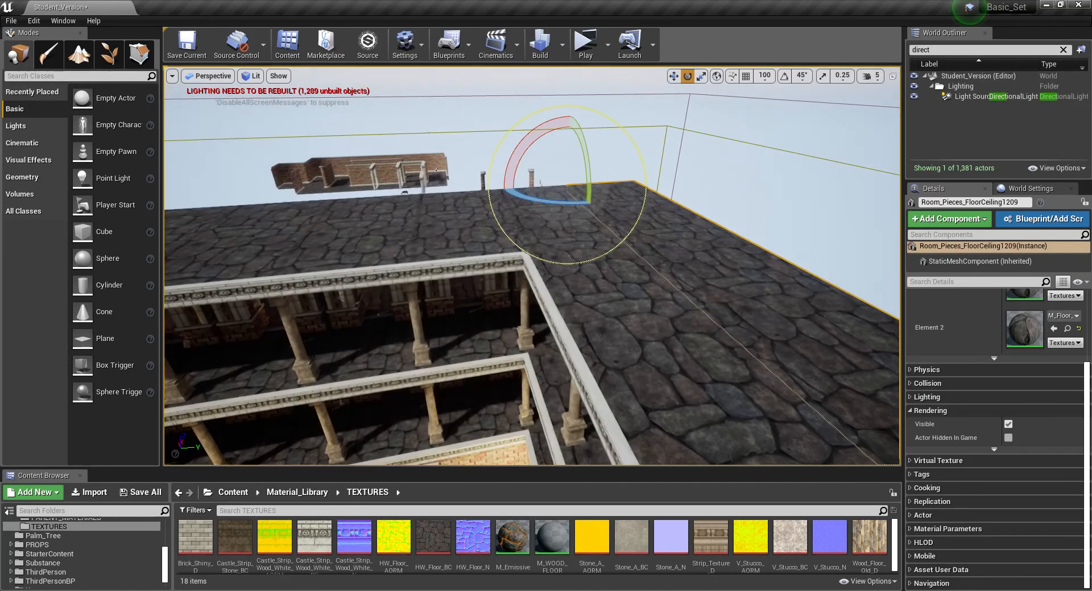
pyautogui.moveTo(775, 329); pyautogui.dragTo(929, 336, button='right')
pyautogui.press('e')
pyautogui.moveTo(541, 366)
pyautogui.mouseDown(button='right')
pyautogui.moveTo(542, 347)
pyautogui.moveTo(568, 339)
pyautogui.moveTo(541, 366)
pyautogui.mouseUp(button='right')
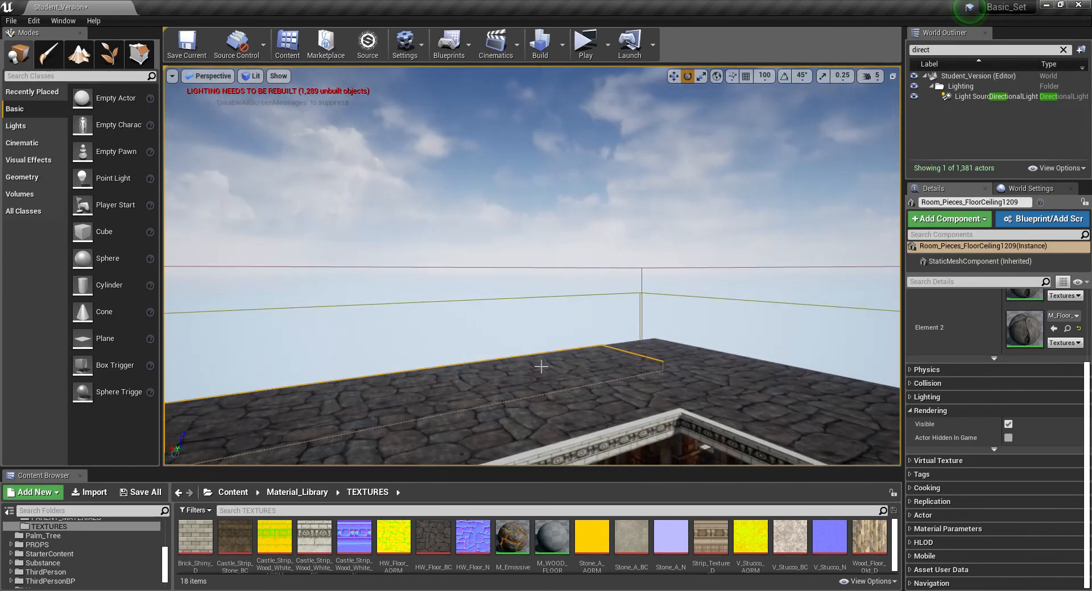
pyautogui.moveTo(639, 347); pyautogui.dragTo(668, 348, button='right')
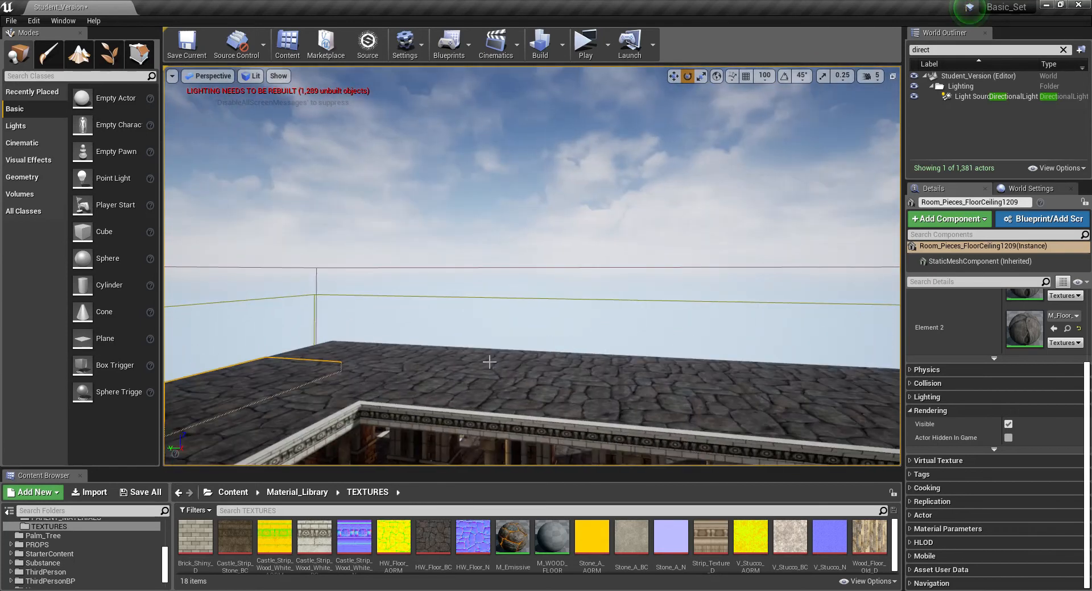
pyautogui.moveTo(647, 380); pyautogui.dragTo(818, 379, button='right')
pyautogui.moveTo(653, 381); pyautogui.dragTo(483, 381, button='right')
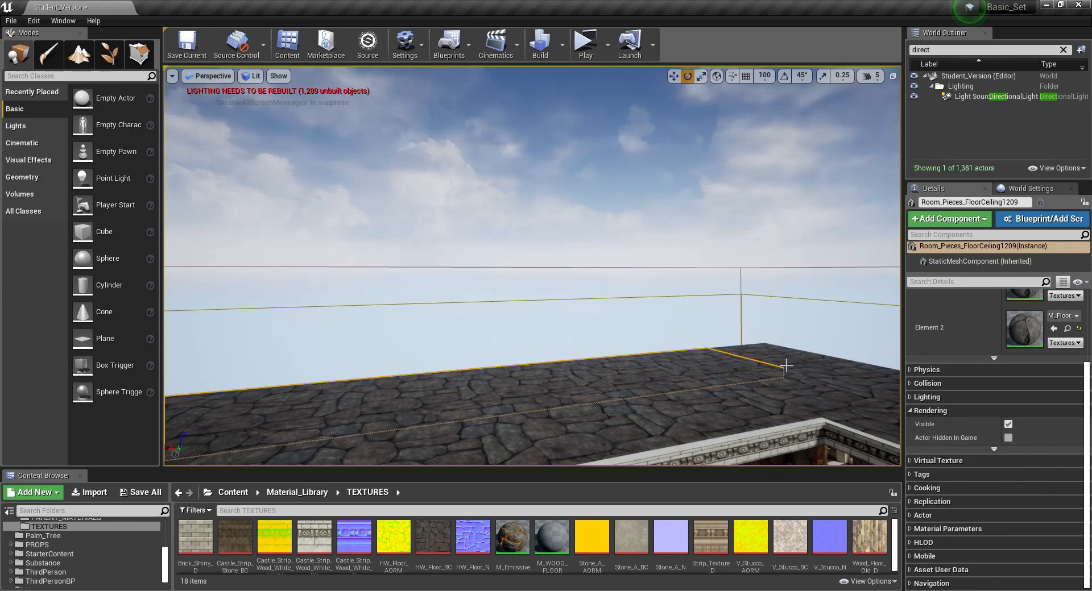
# Enable Actor Hidden In Game in the Rendering properties of the selected roof piece, Room_Pieces_FloorCeiling1209
pyautogui.click(728, 375)
pyautogui.click(660, 372)
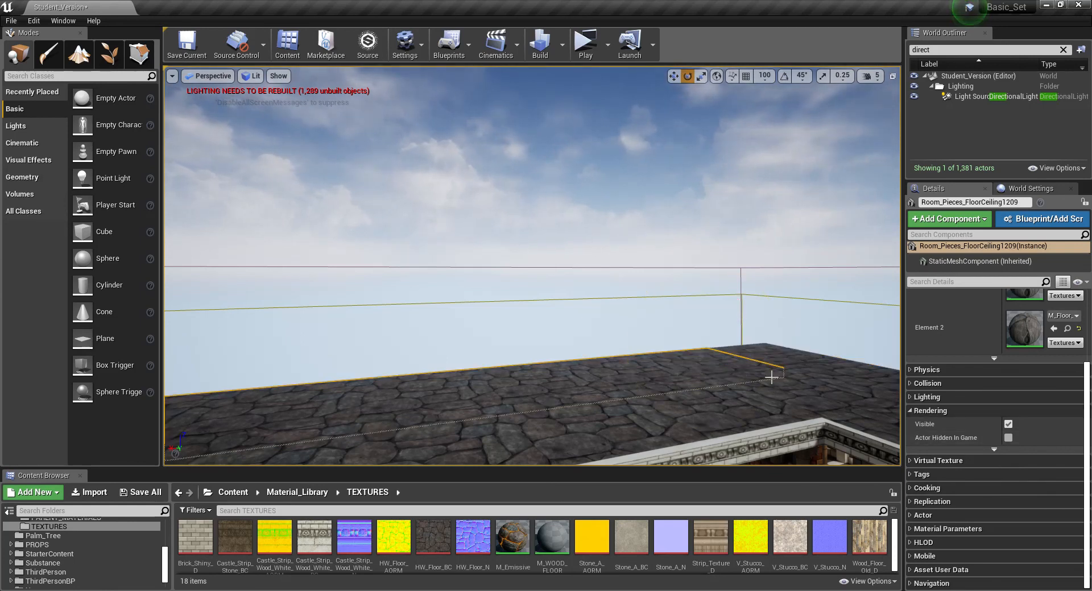
pyautogui.click(1008, 438)
pyautogui.press('q')
pyautogui.moveTo(795, 344); pyautogui.dragTo(796, 357, button='right')
pyautogui.press('e')
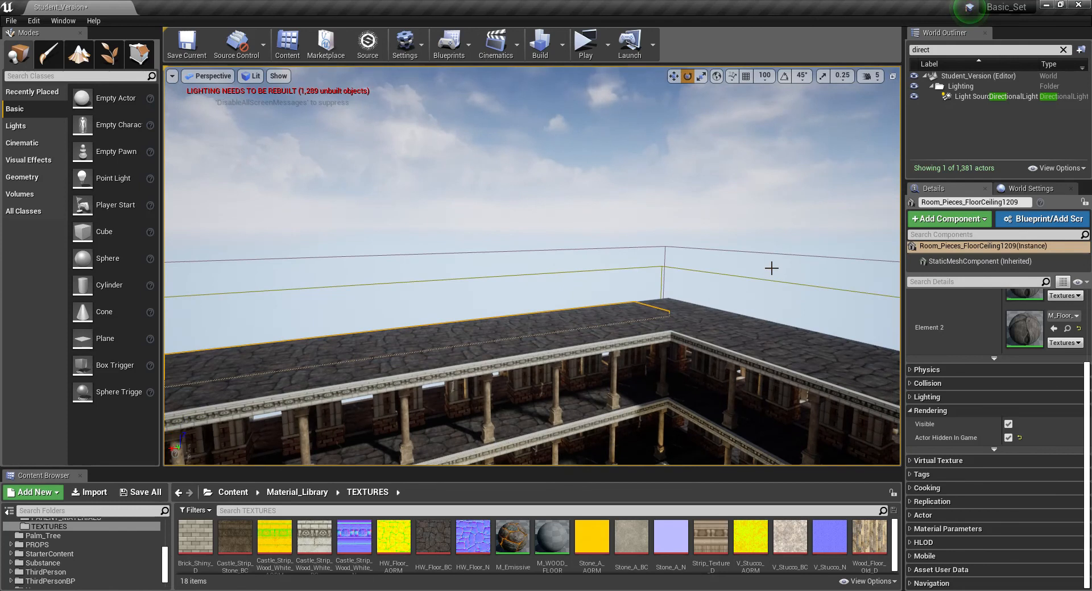
# Inspect the galleries, braziers and whole courtyard from ground level, toggling Game View and selecting a gallery piece
pyautogui.press('g')
pyautogui.press('g')
pyautogui.press('g')
pyautogui.moveTo(762, 320)
pyautogui.mouseDown(button='right')
pyautogui.moveTo(761, 285)
pyautogui.moveTo(750, 337)
pyautogui.moveTo(750, 322)
pyautogui.mouseUp(button='right')
pyautogui.press('q')
pyautogui.click(749, 323)
pyautogui.press('g')
pyautogui.press('g')
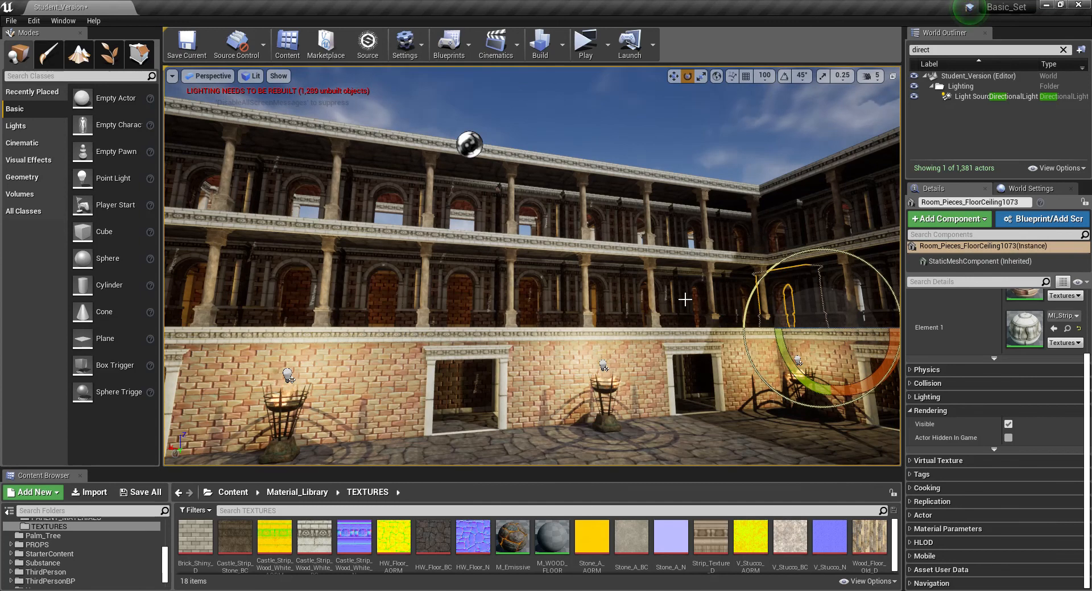
pyautogui.moveTo(750, 322); pyautogui.dragTo(767, 323, button='right')
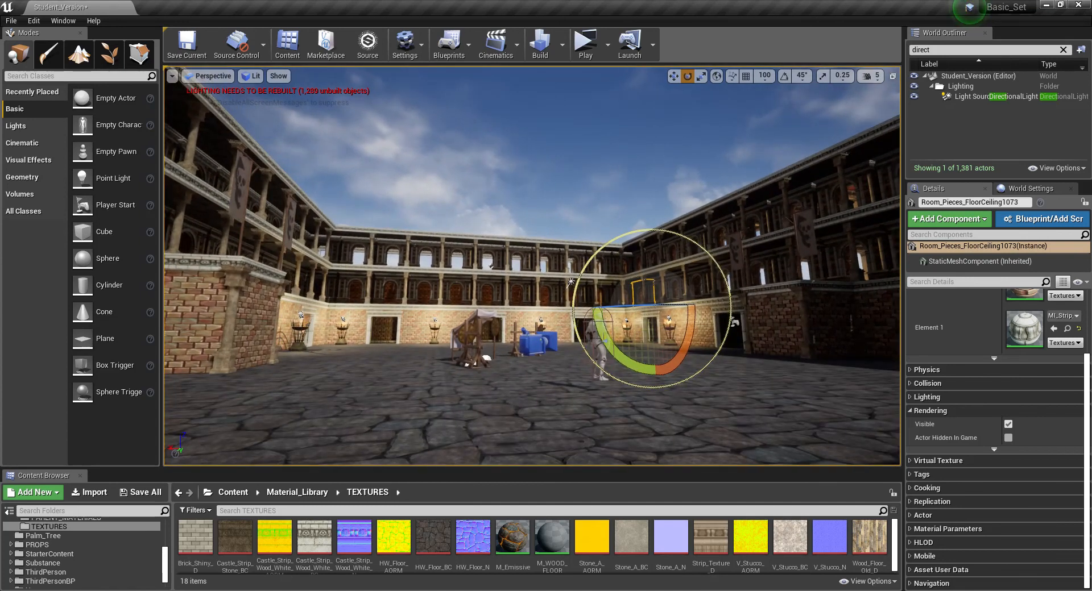